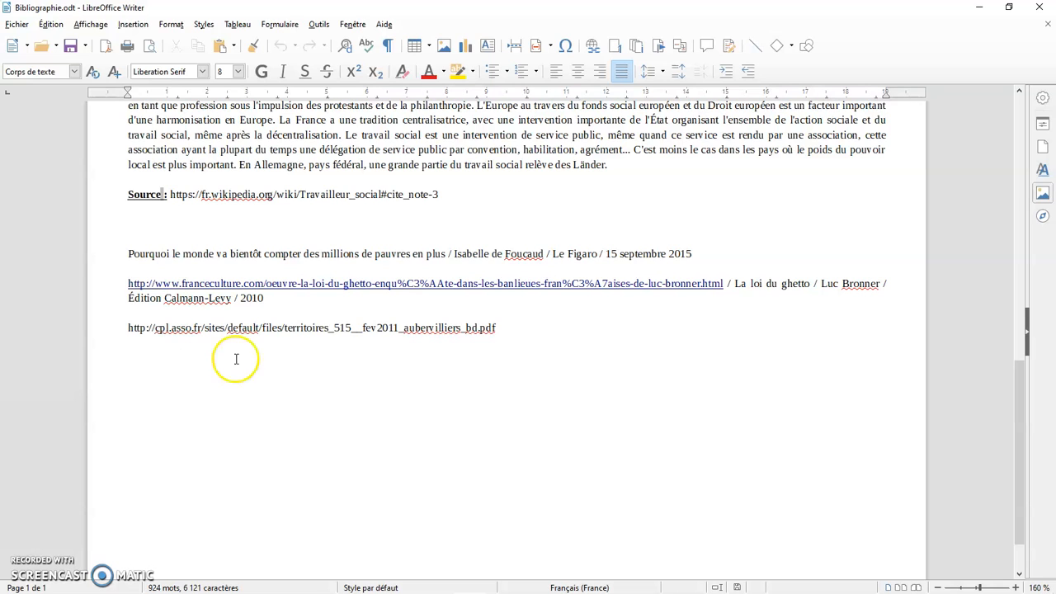
Step: Start inserting an index in the empty paragraph below the last source link and set its type to Bibliographie
drag(499, 331, 128, 250)
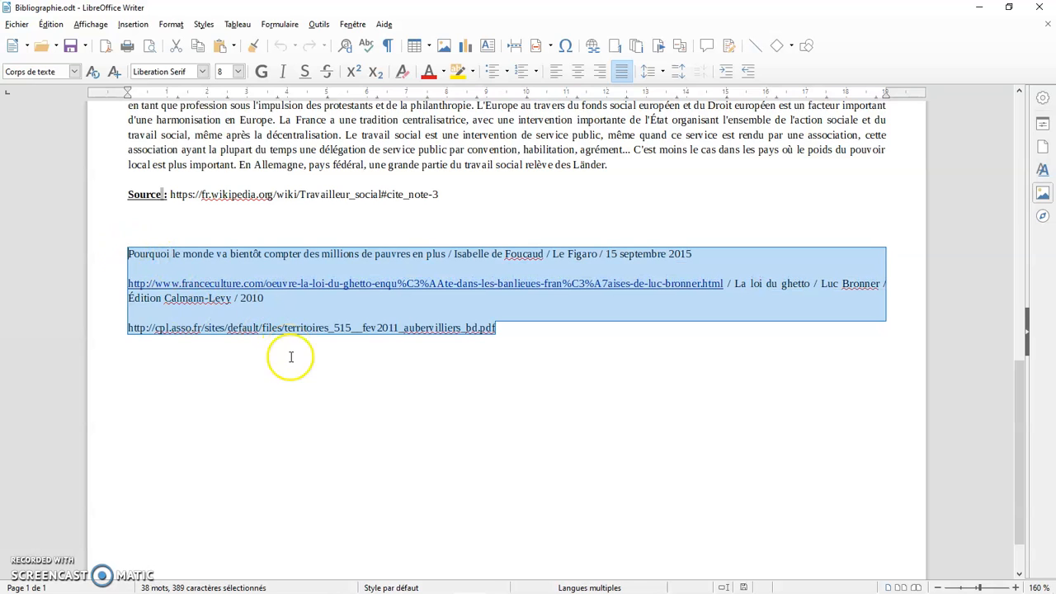
click(150, 375)
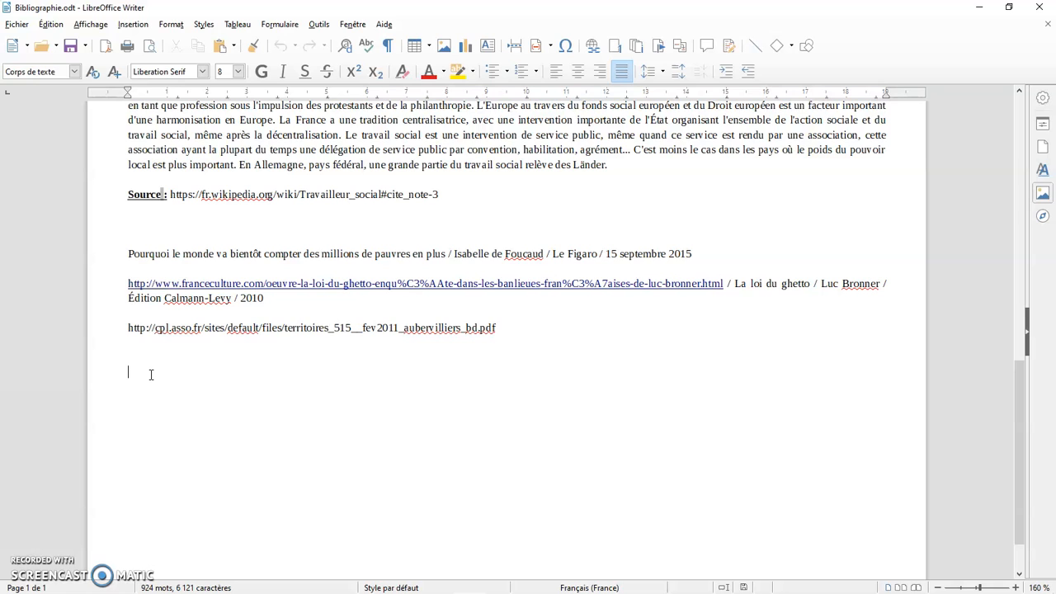
click(135, 24)
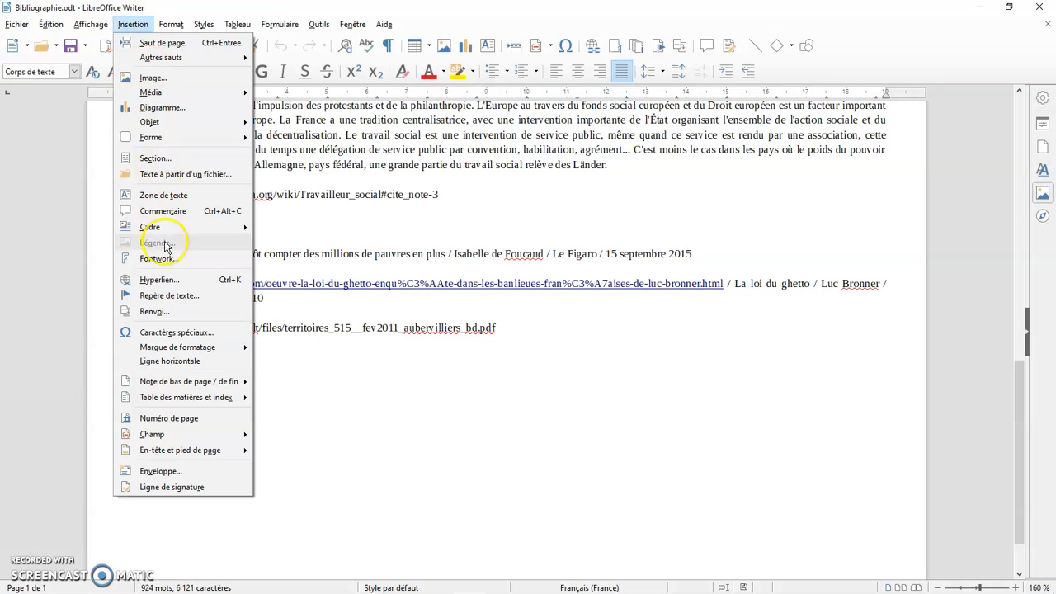
mouse_move(192, 402)
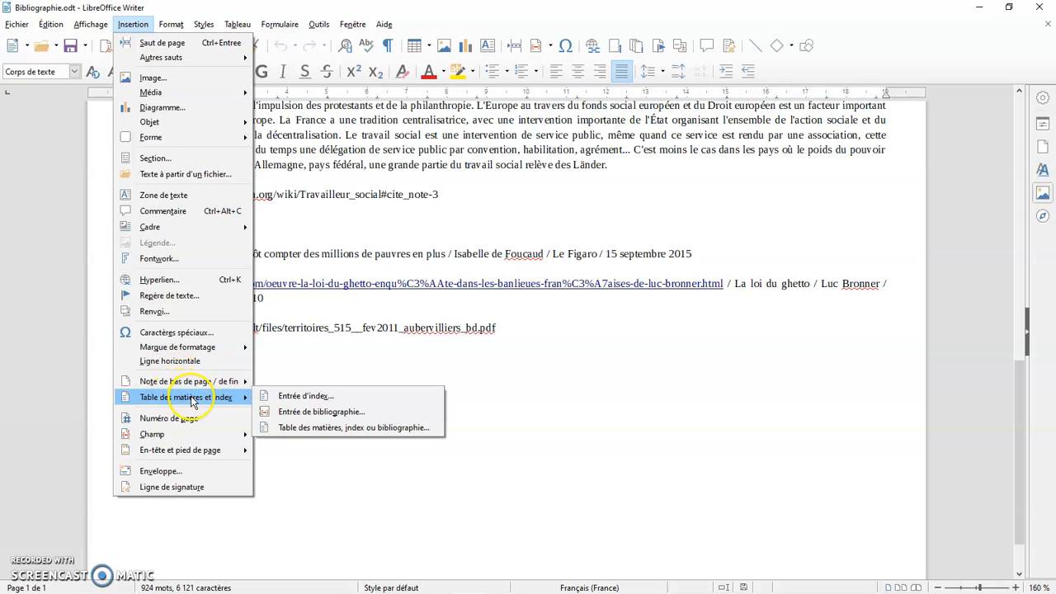
click(386, 429)
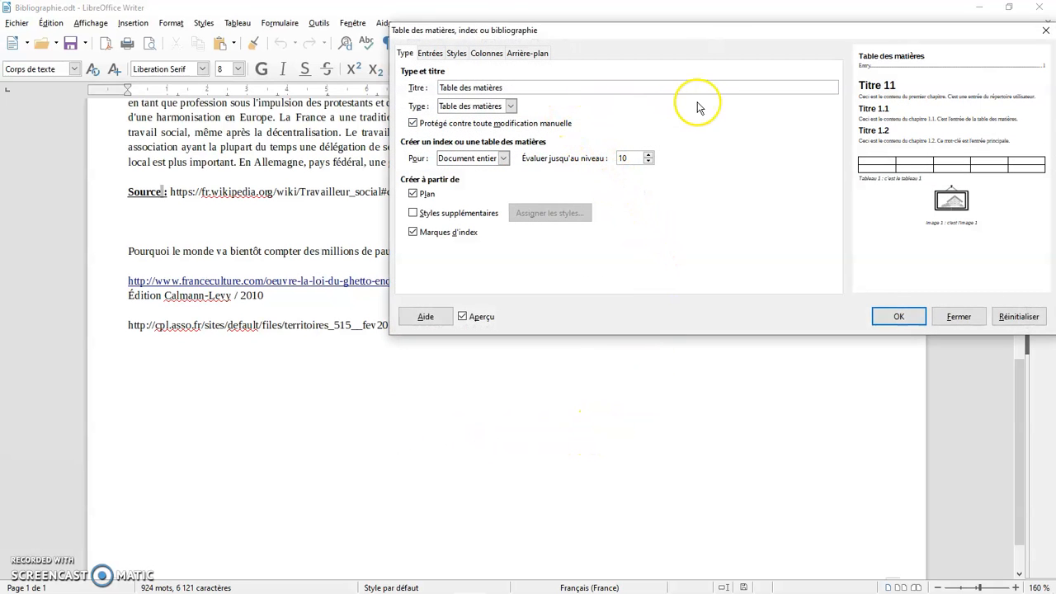
click(511, 108)
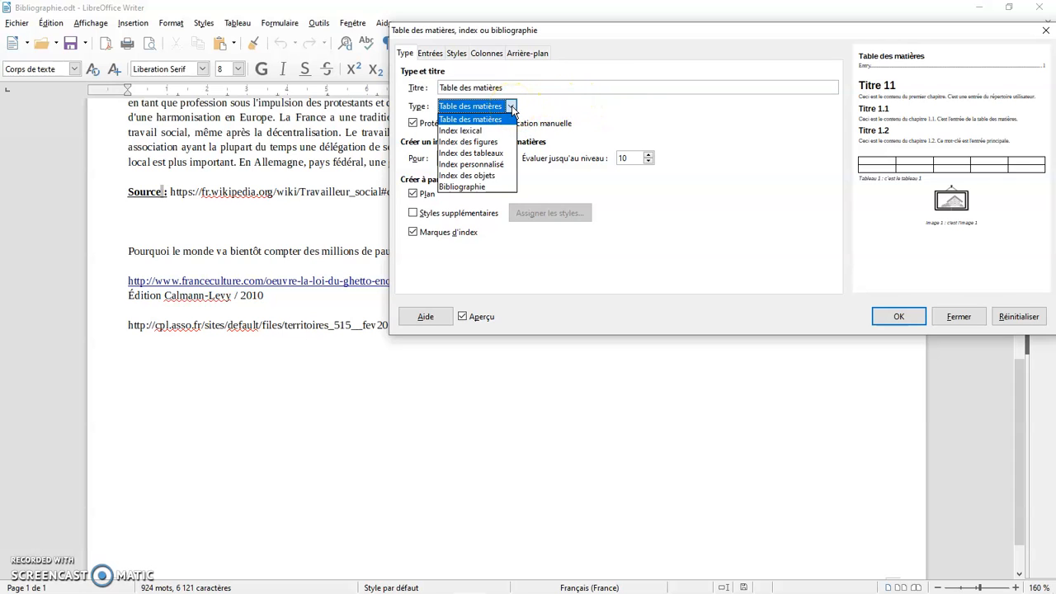
click(489, 187)
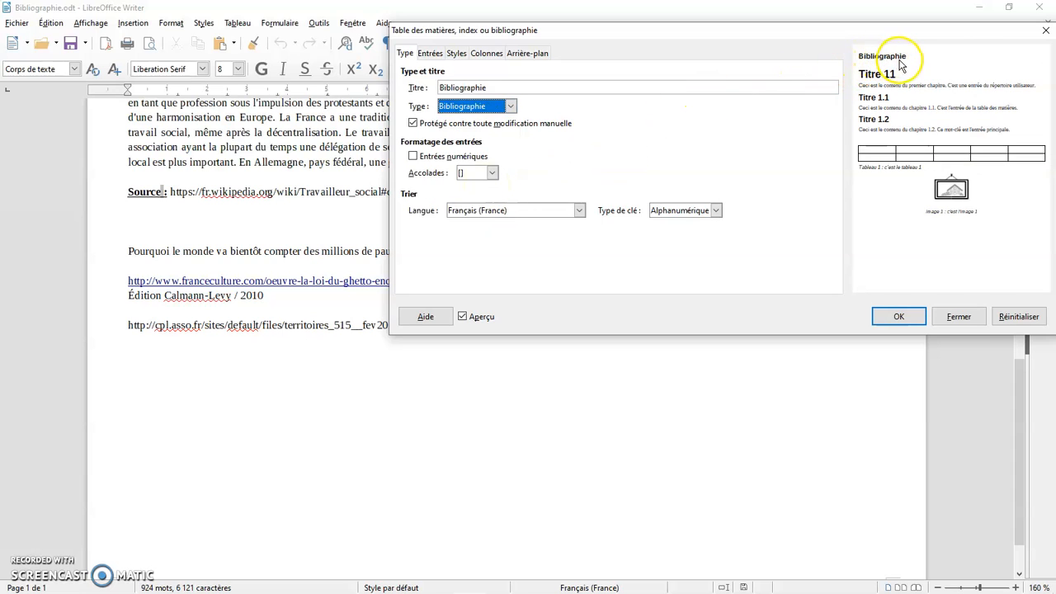
Step: Title the bibliography "Bibliographie - Sitographie" and insert it into the document
click(533, 91)
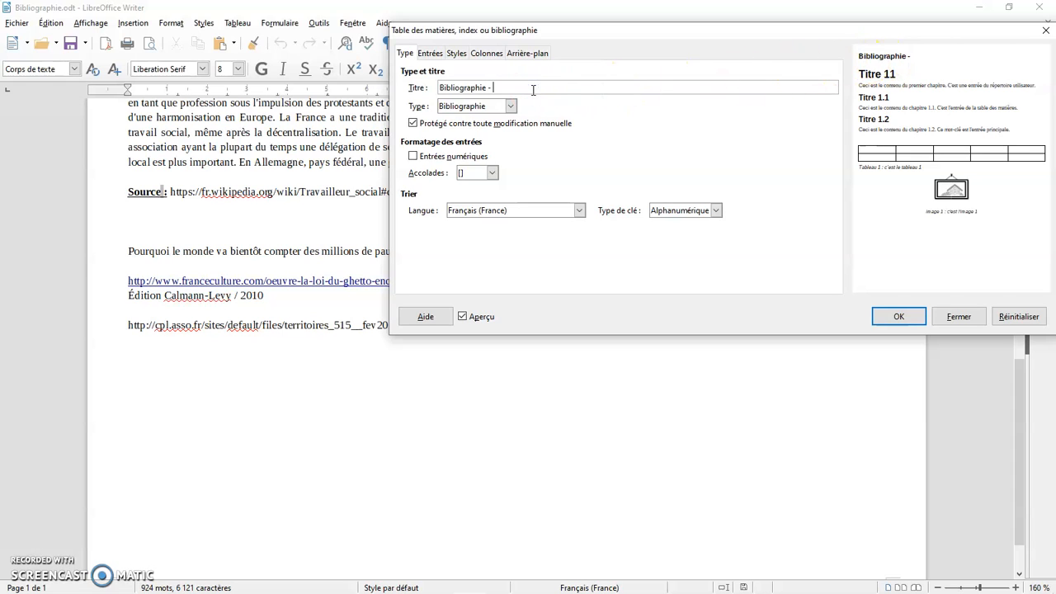
text(- Sitographie)
click(601, 129)
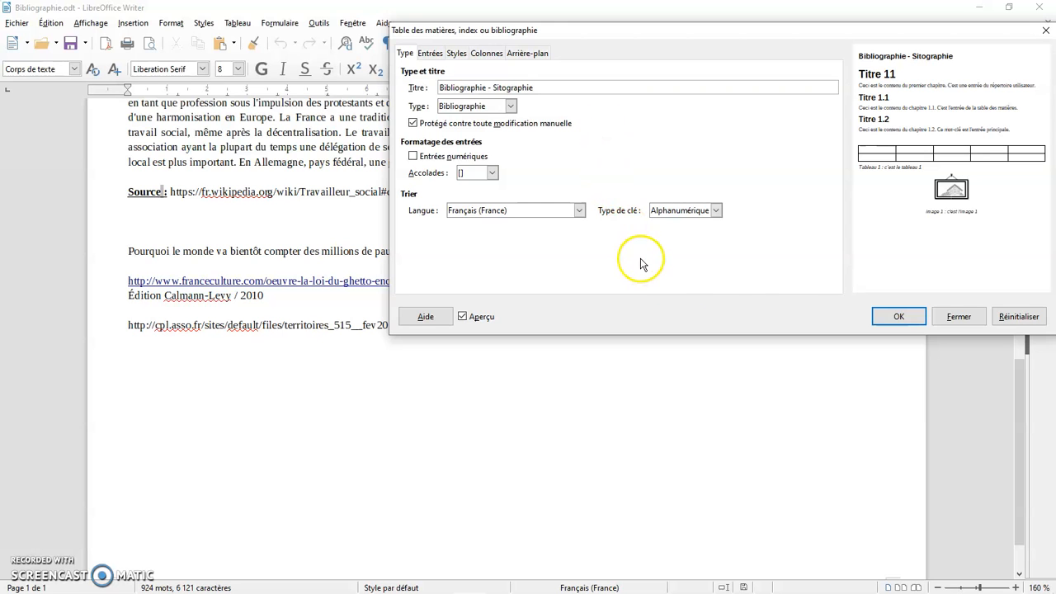
click(876, 319)
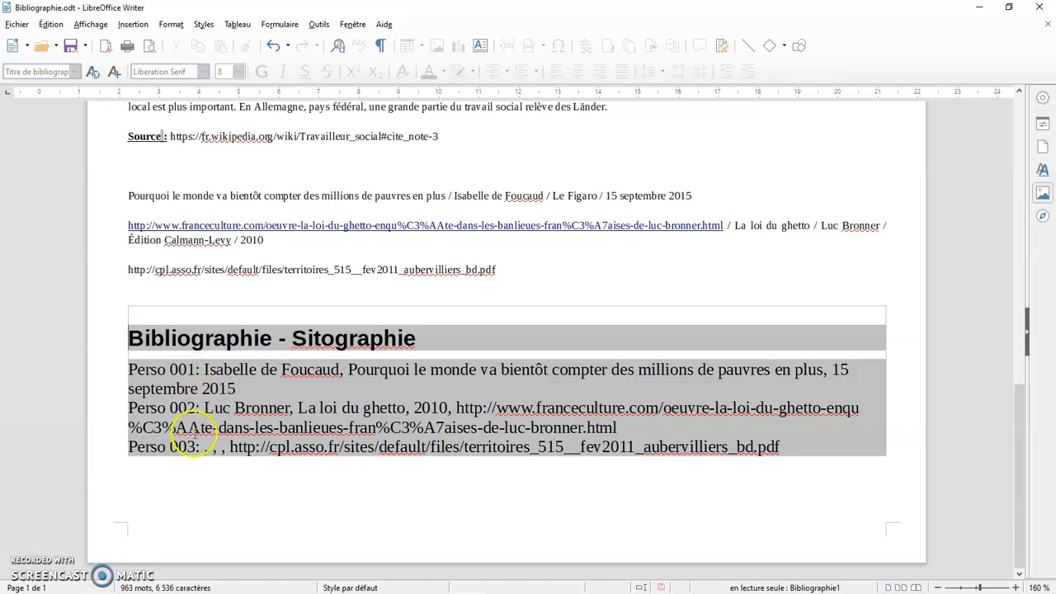
Step: Compare the highlighted citation references in the body text with the entries of the inserted bibliography
scroll(493, 169, up, 8)
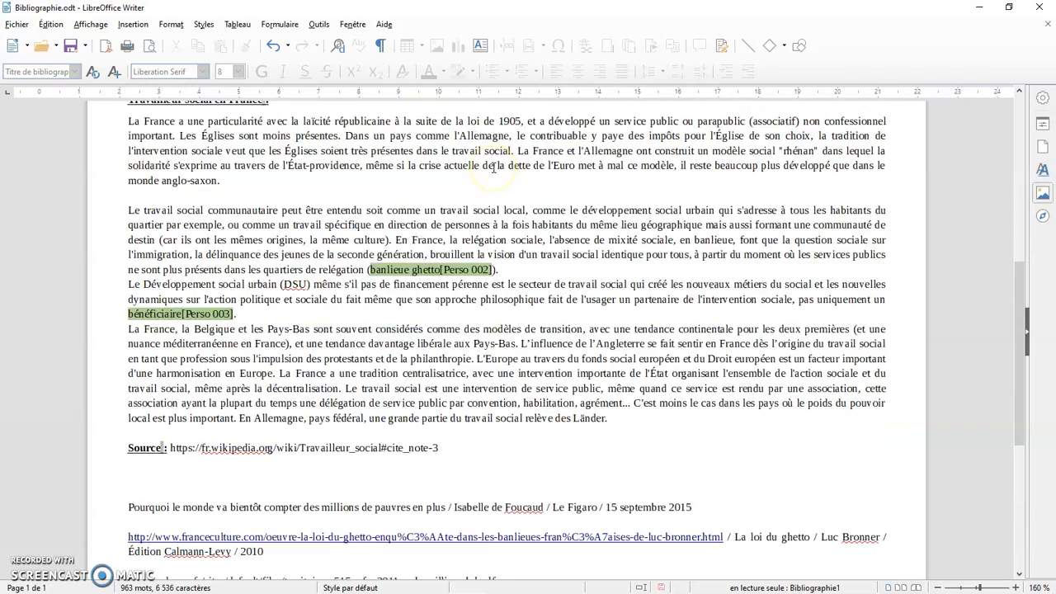
scroll(494, 163, up, 1)
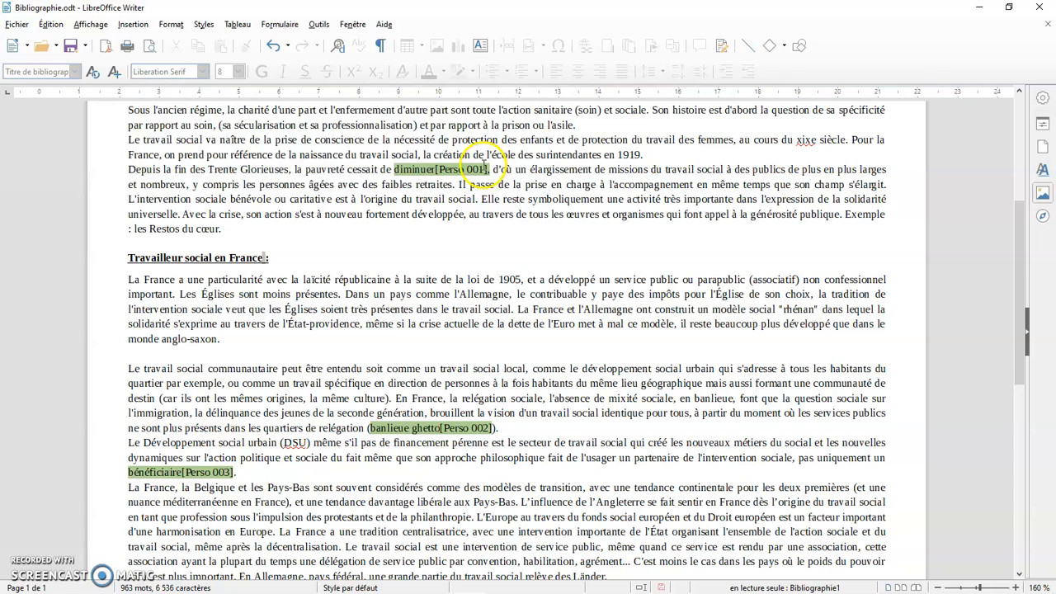
scroll(536, 264, down, 5)
scroll(553, 291, down, 4)
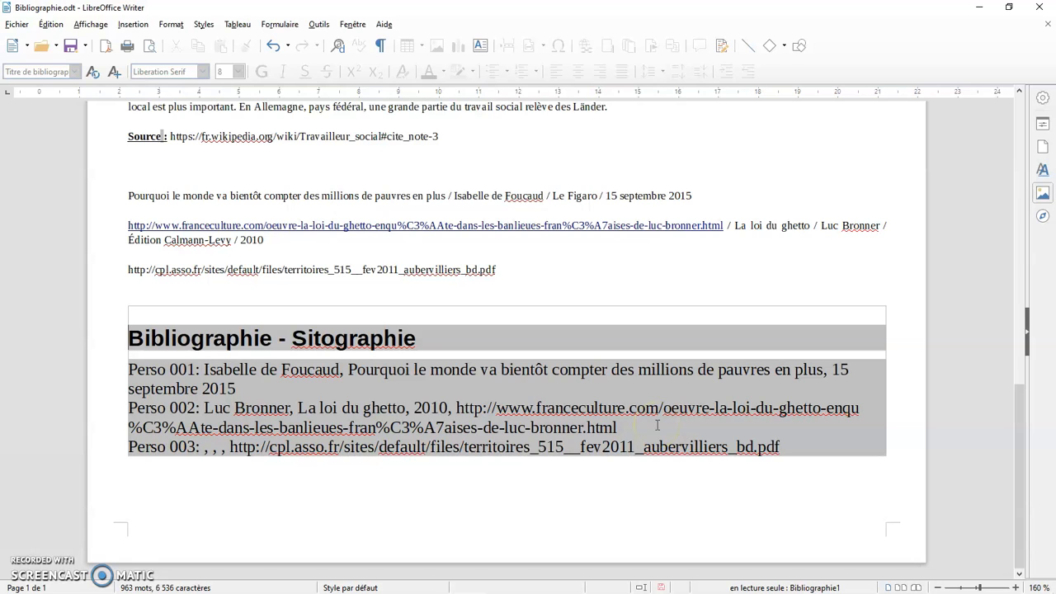
Step: Examine the bibliography at the end of the page in print preview at 150 %, then close the preview
click(17, 24)
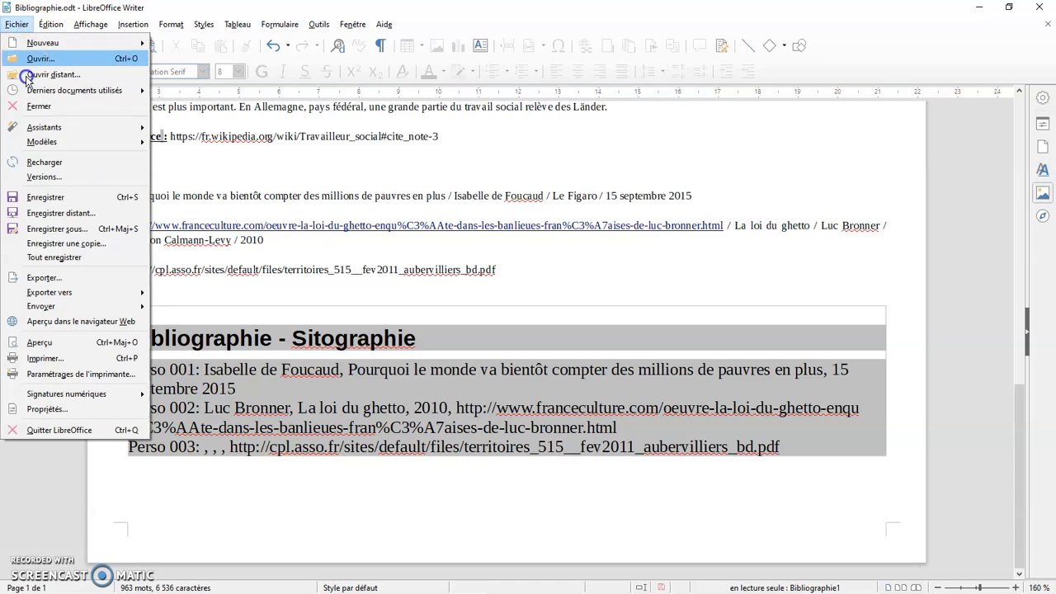
click(58, 343)
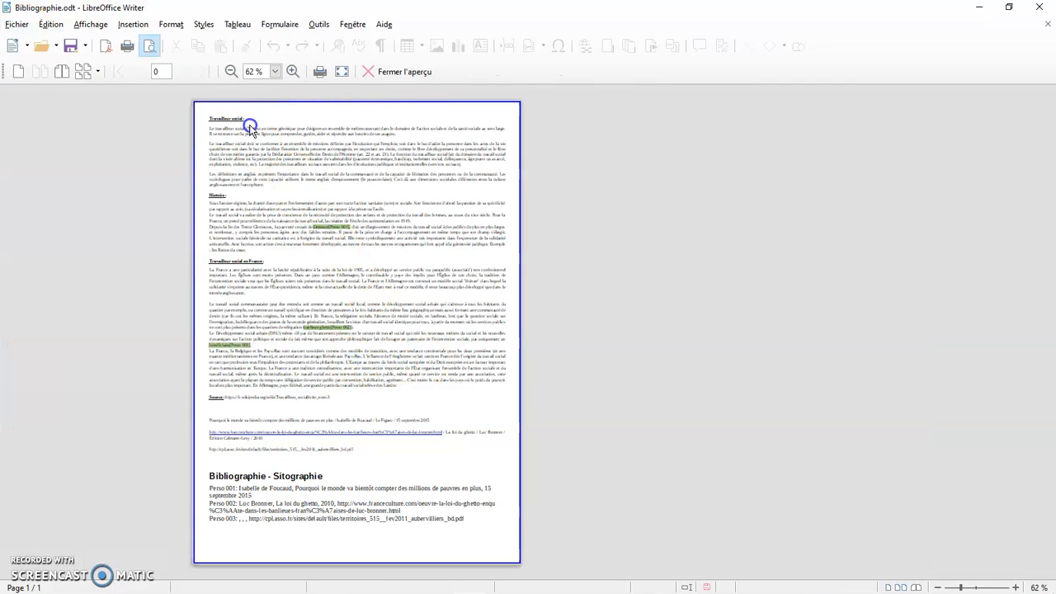
click(296, 71)
click(297, 72)
click(298, 72)
scroll(384, 308, down, 8)
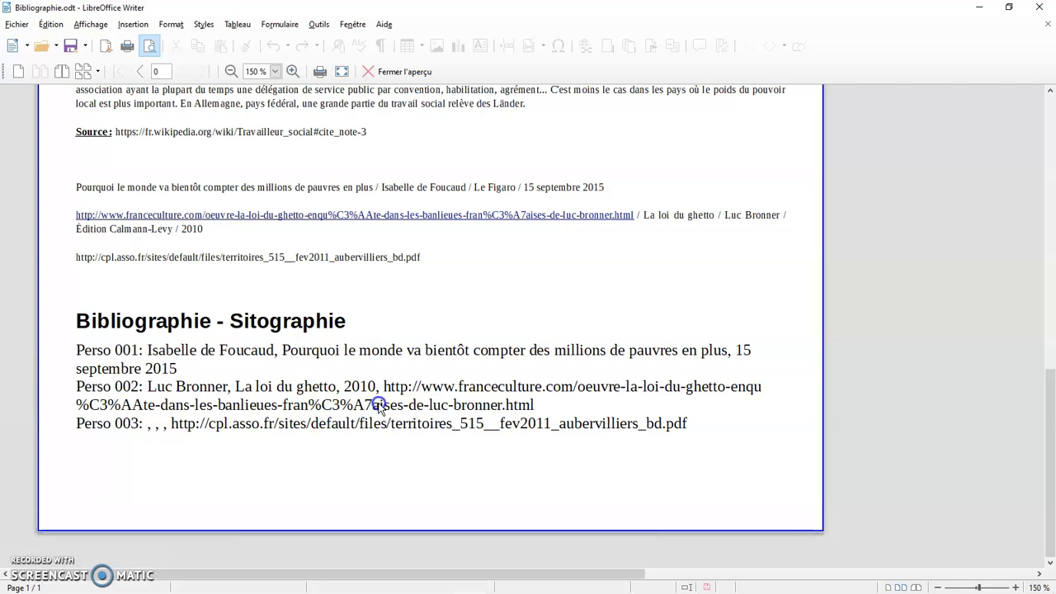
click(390, 74)
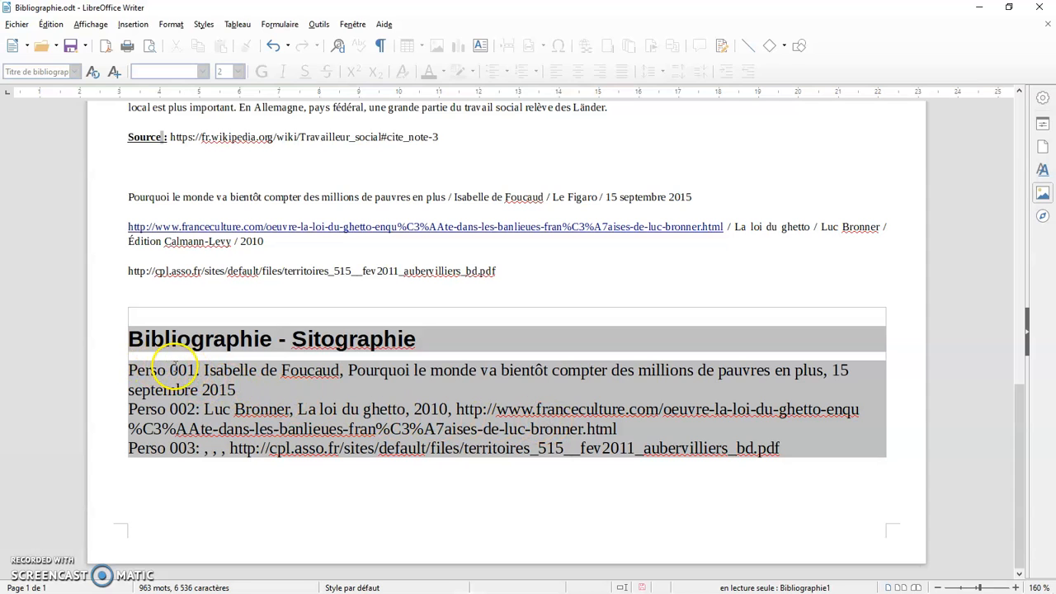
Step: Set the font size of the bibliography entries' paragraph style, Bibliographie 1, to 8 pt
scroll(558, 328, up, 3)
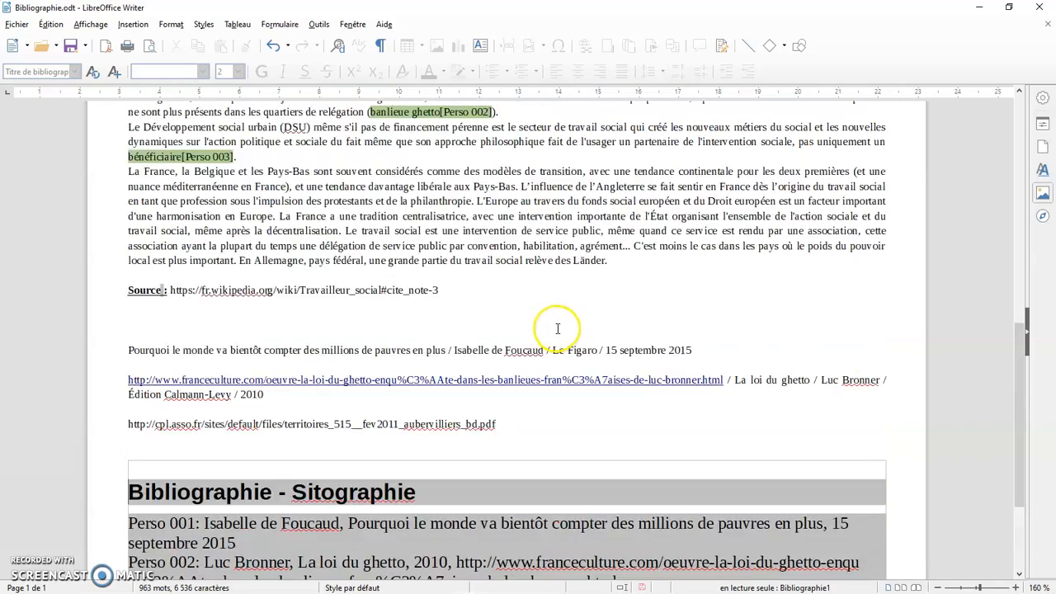
scroll(558, 328, up, 6)
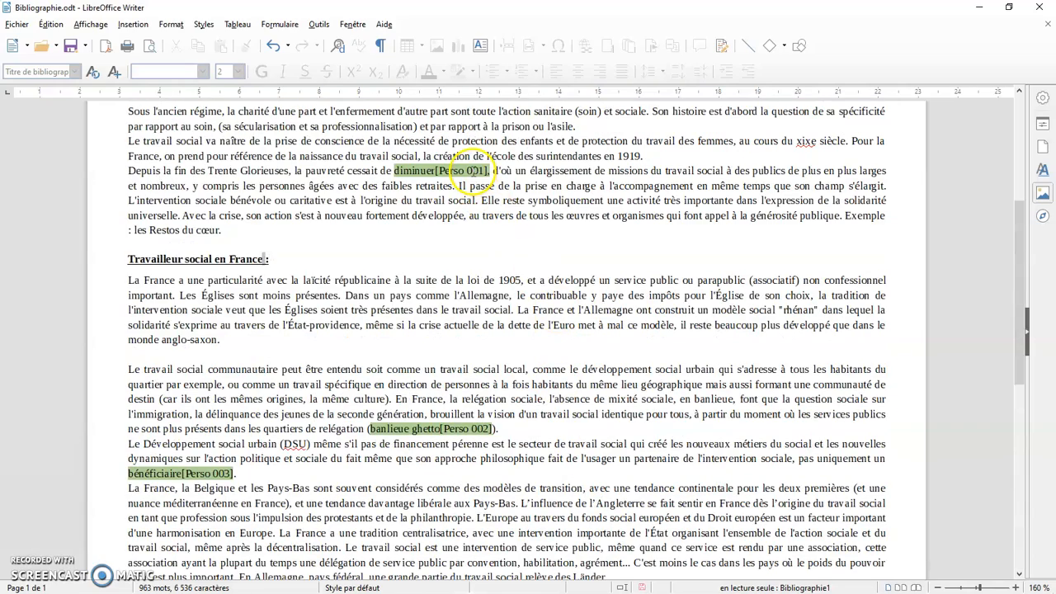
scroll(572, 332, down, 7)
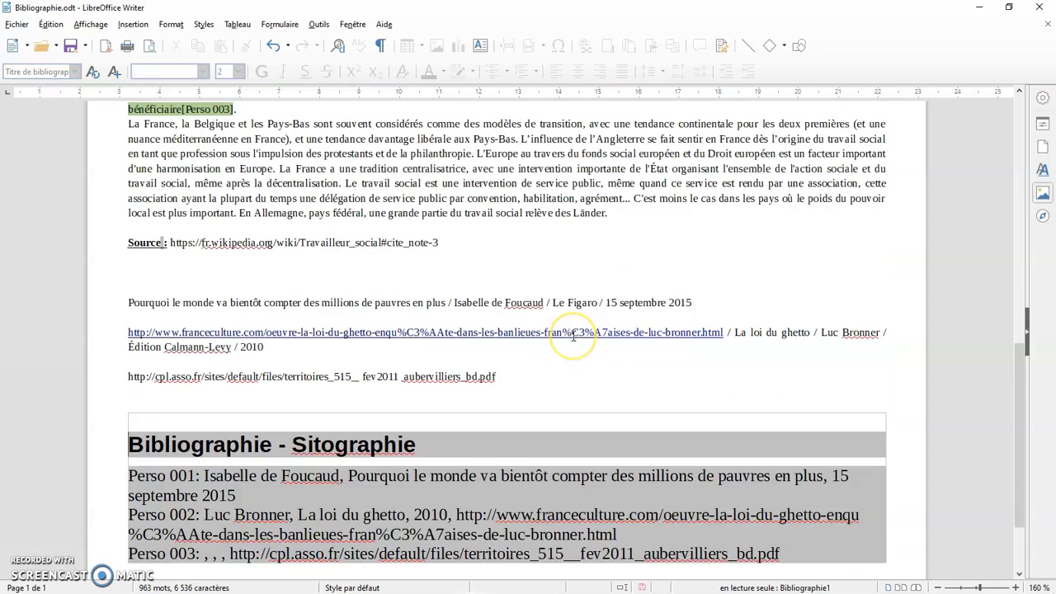
scroll(572, 332, down, 2)
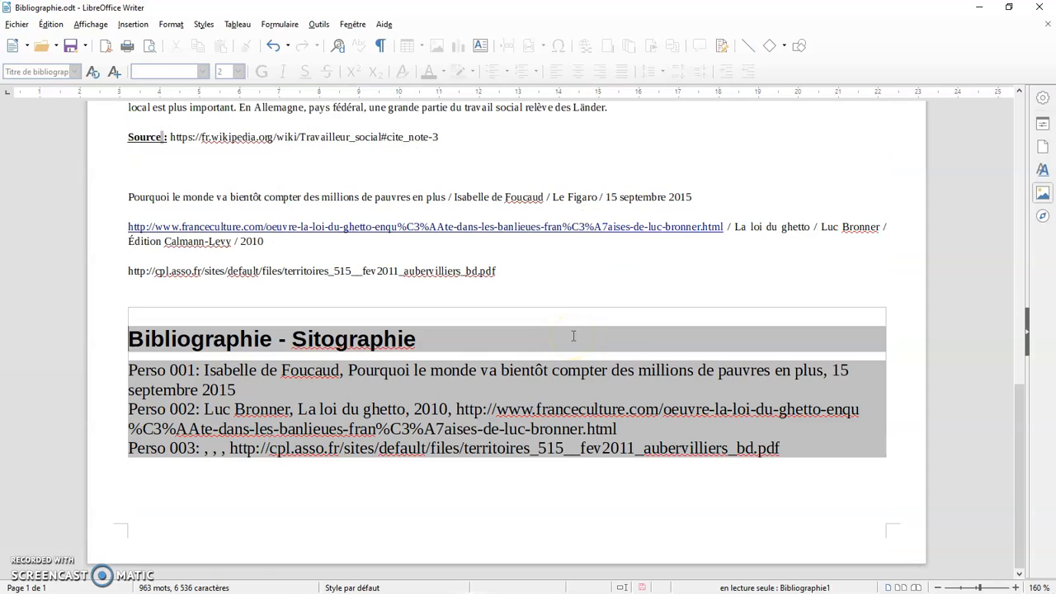
right_click(558, 408)
click(611, 483)
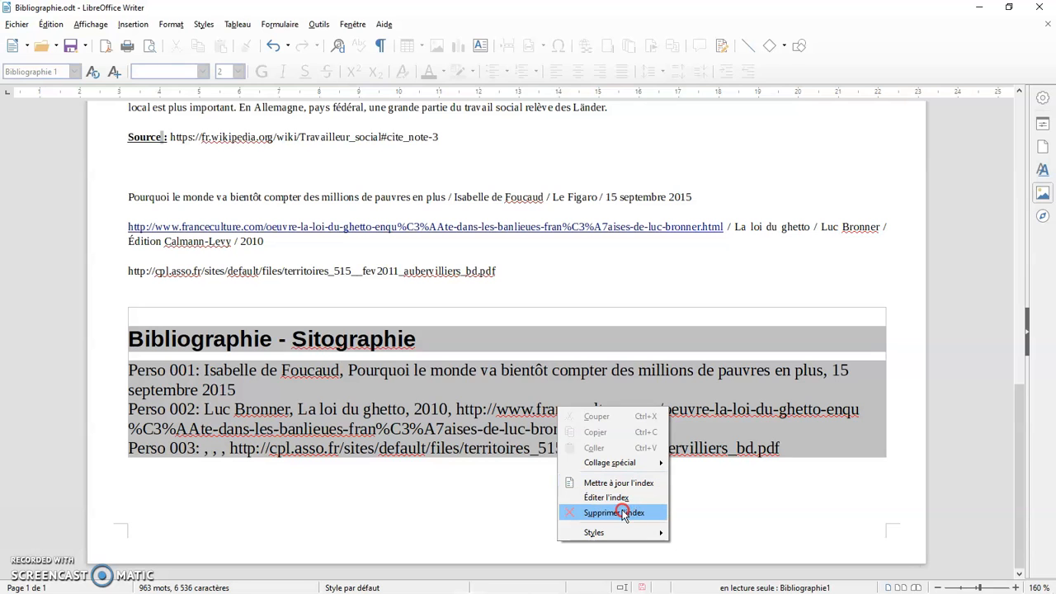
mouse_move(616, 534)
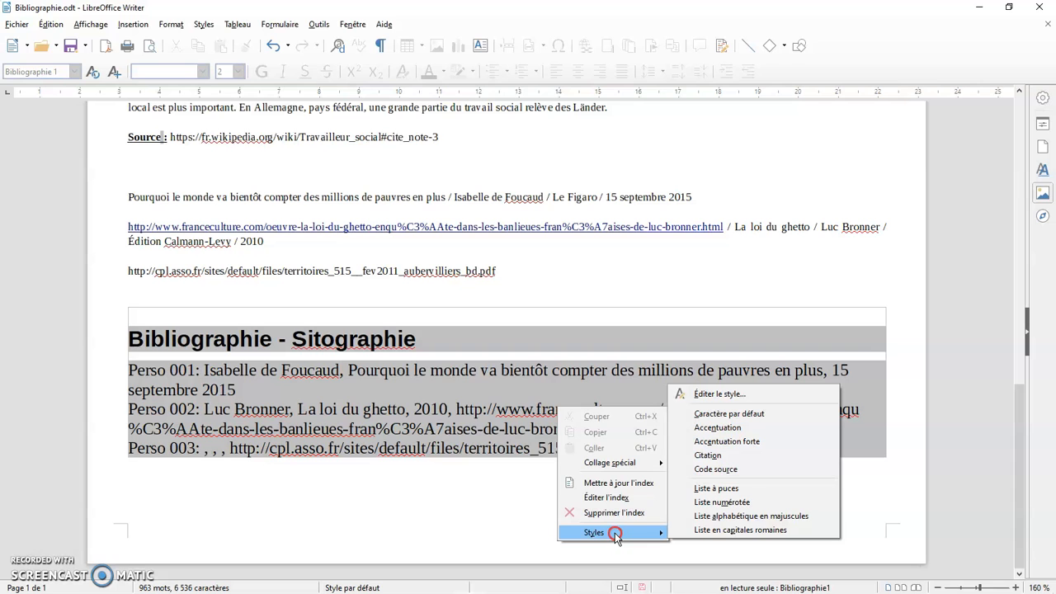
click(729, 396)
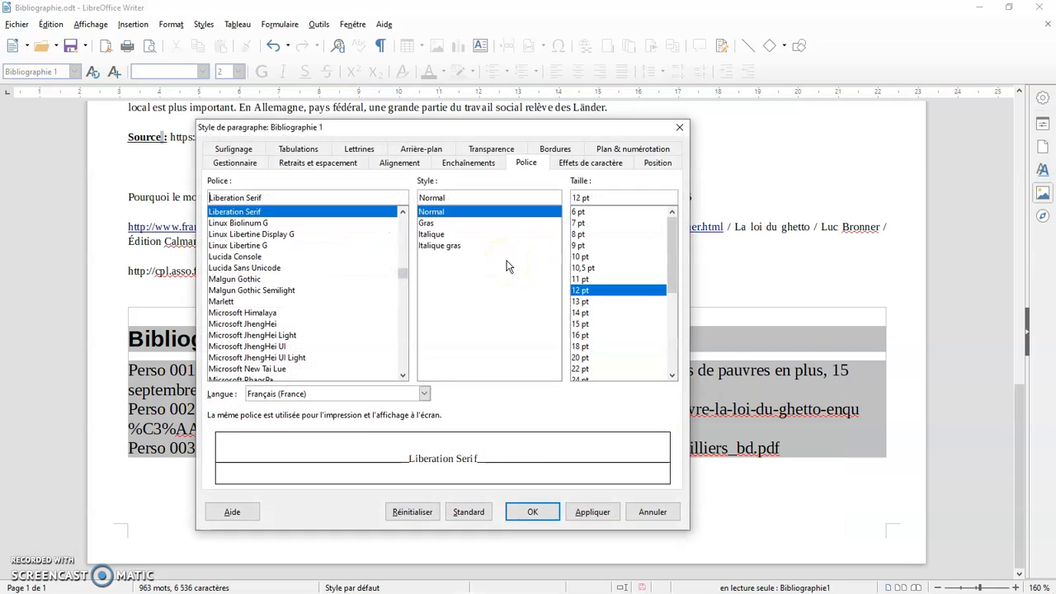
click(581, 235)
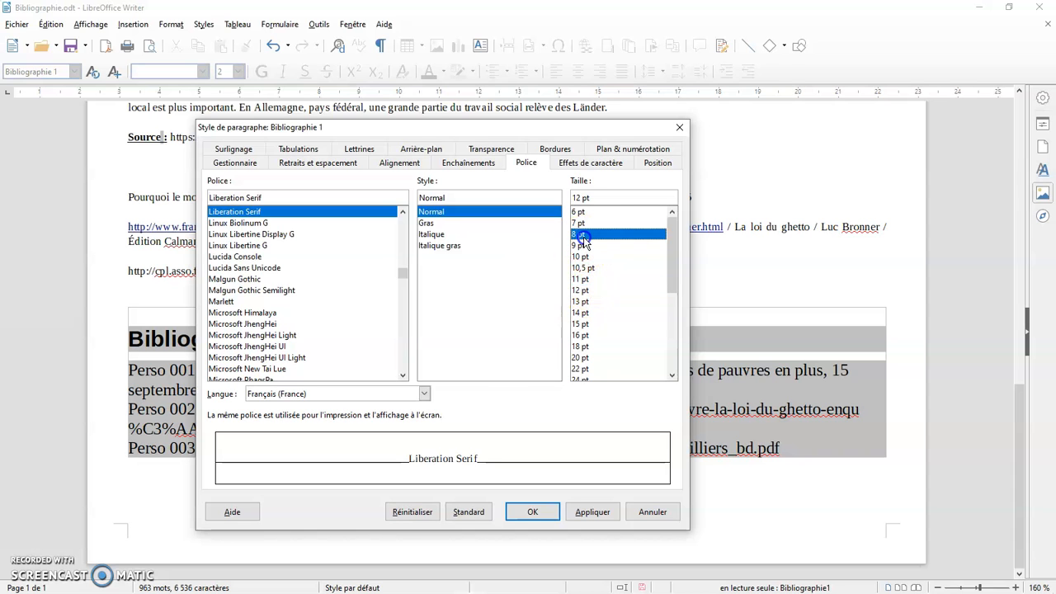
click(538, 512)
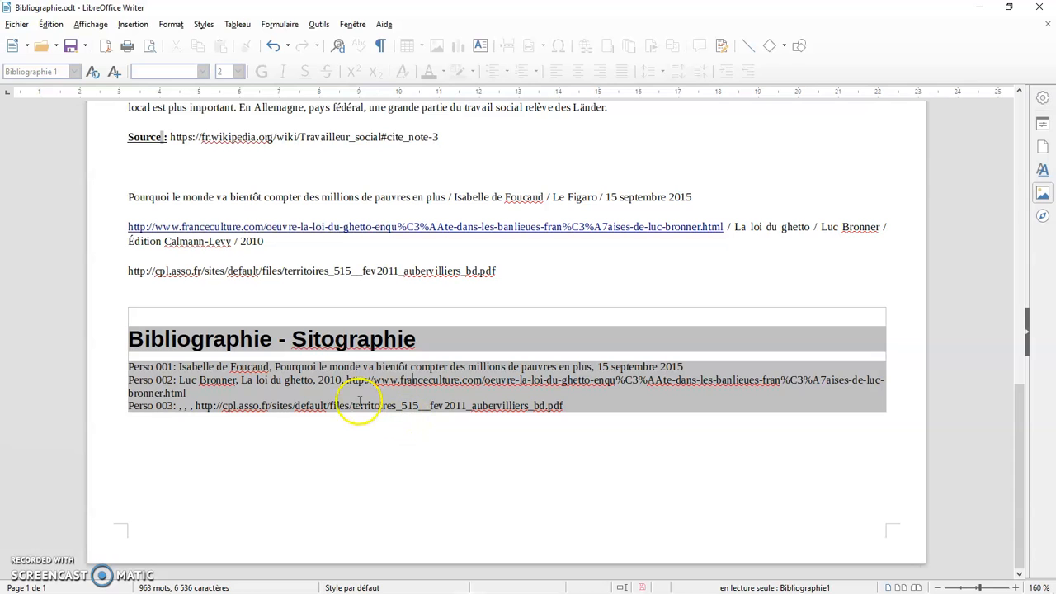
Step: Edit the bibliography index to use numeric entries (Entrées numériques) instead of the short names
right_click(476, 385)
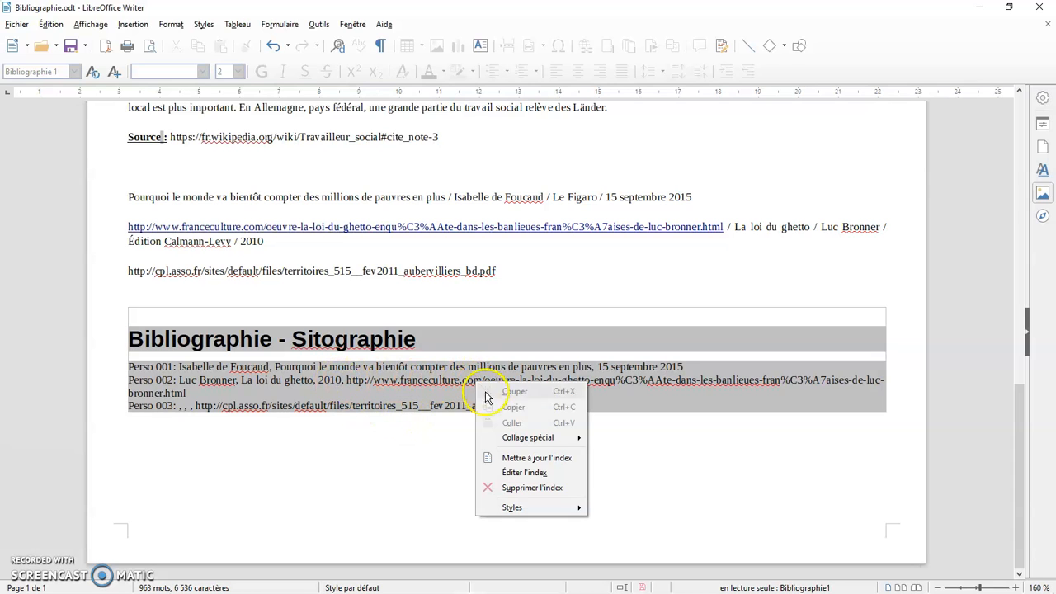
click(522, 474)
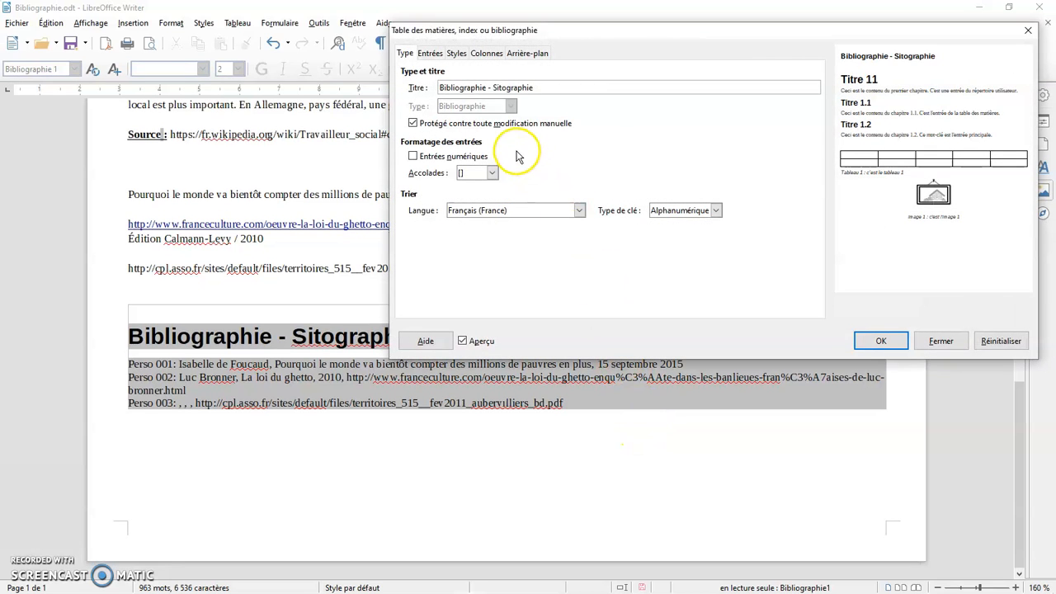
click(414, 157)
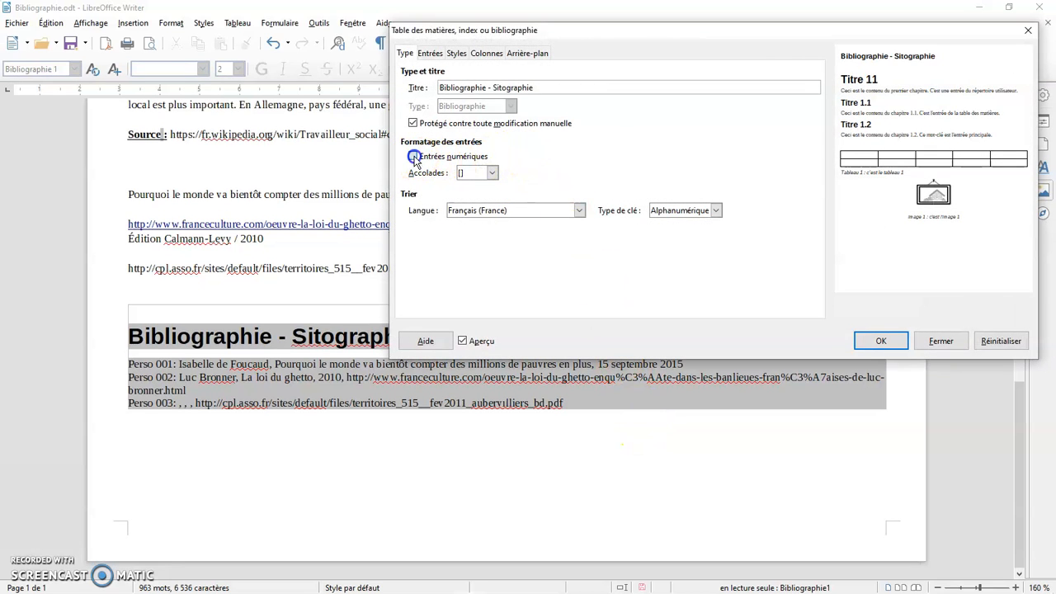
click(175, 366)
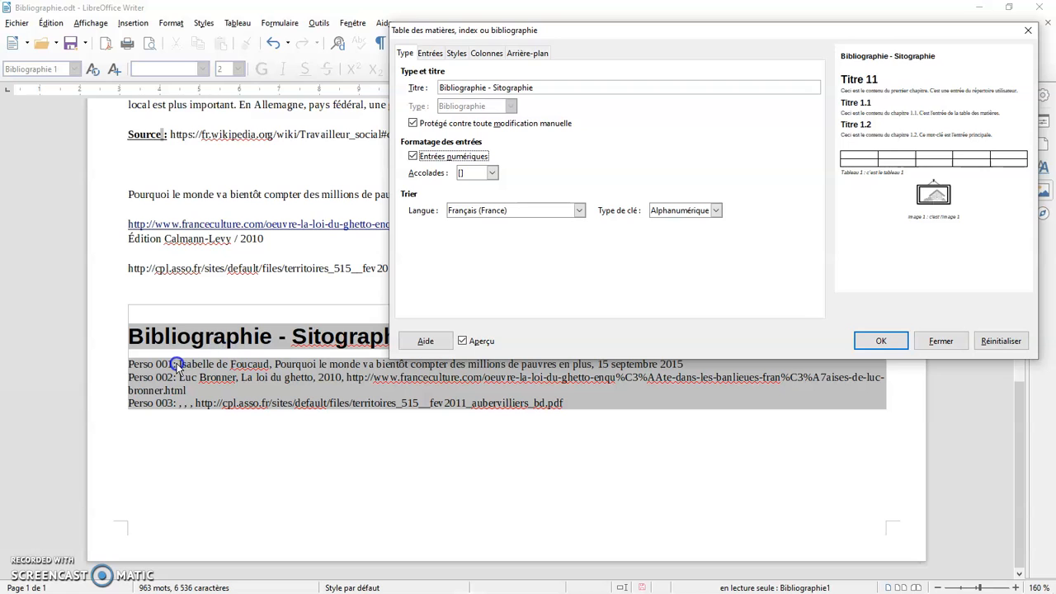
click(180, 403)
click(884, 343)
Step: Check the entry numbering in the bibliography against the citation marks in the body text
click(142, 376)
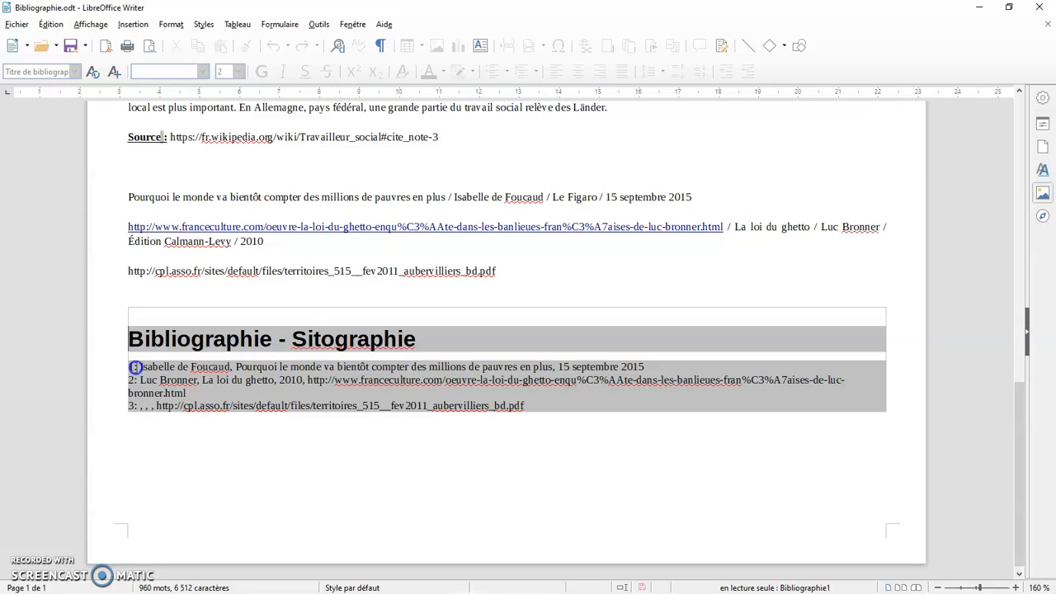
scroll(410, 305, up, 8)
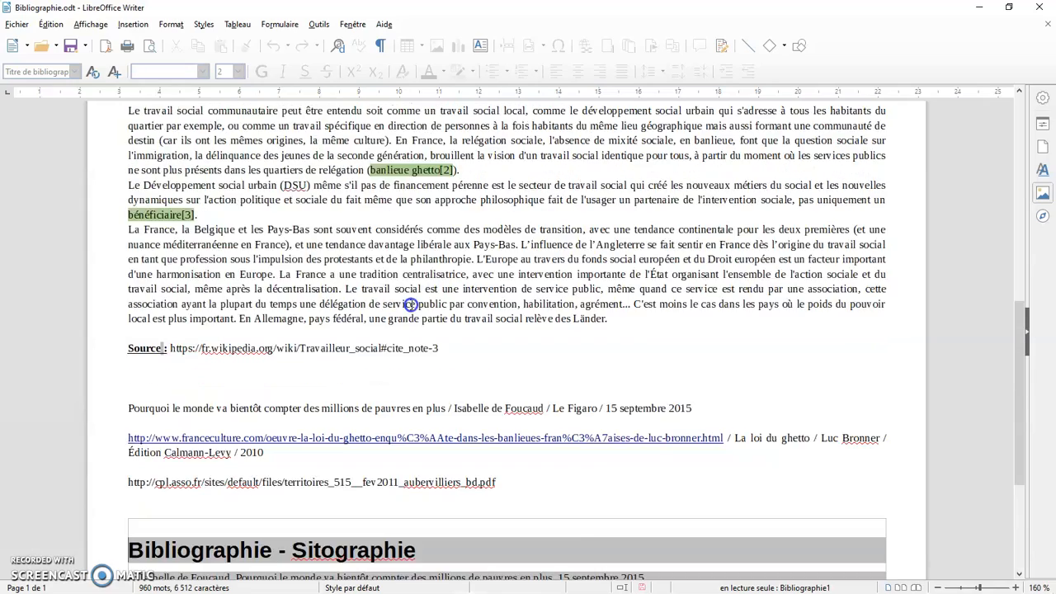
scroll(410, 306, up, 4)
click(451, 348)
click(266, 465)
click(593, 406)
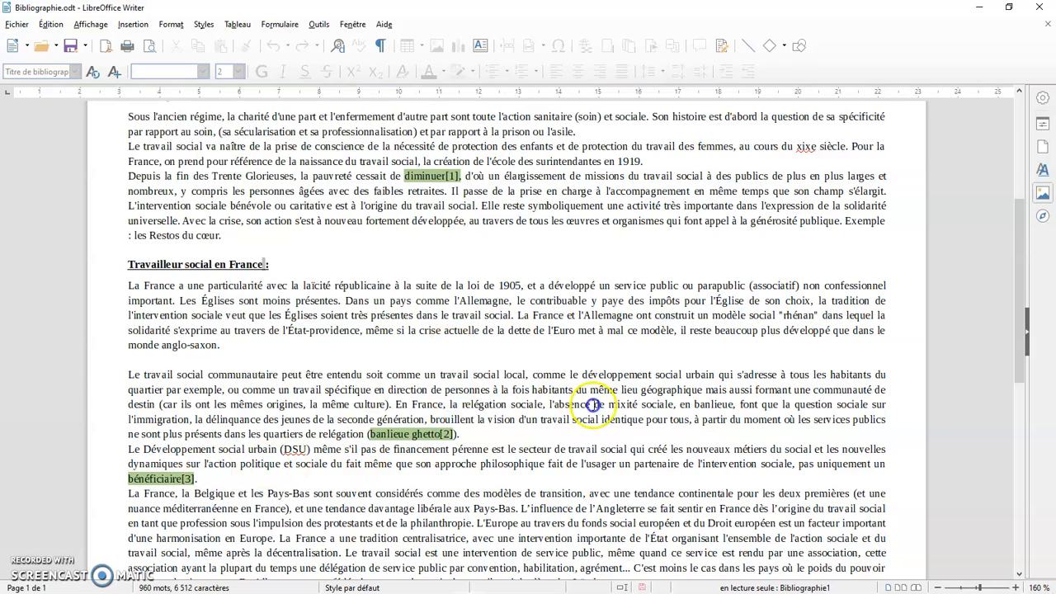
scroll(599, 403, down, 5)
scroll(600, 402, down, 5)
Step: Open the bibliography index for editing and examine the fields in the entry structure of the Article type
click(603, 434)
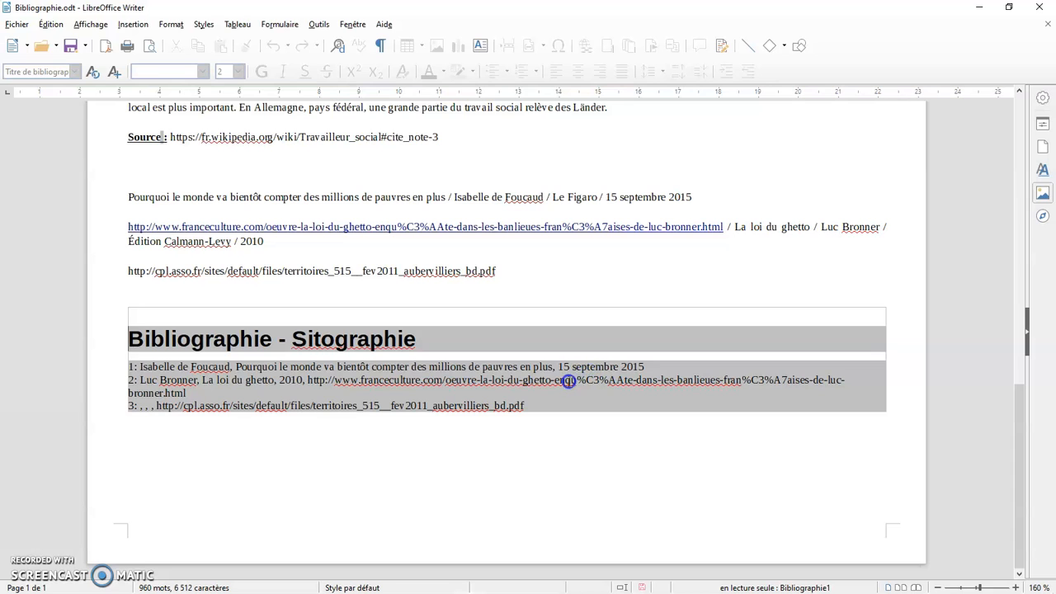
right_click(570, 382)
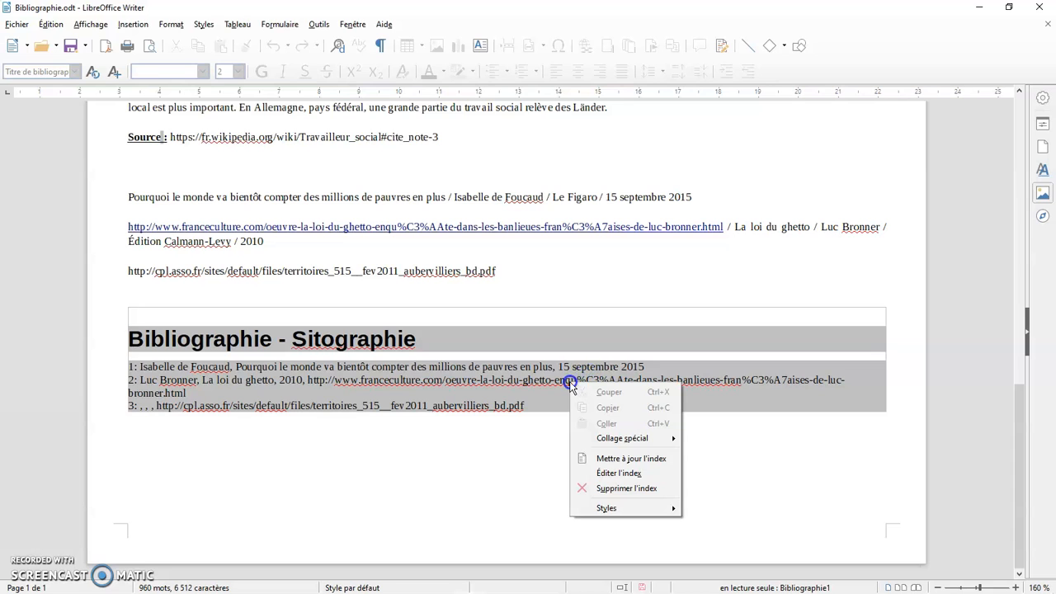
click(625, 474)
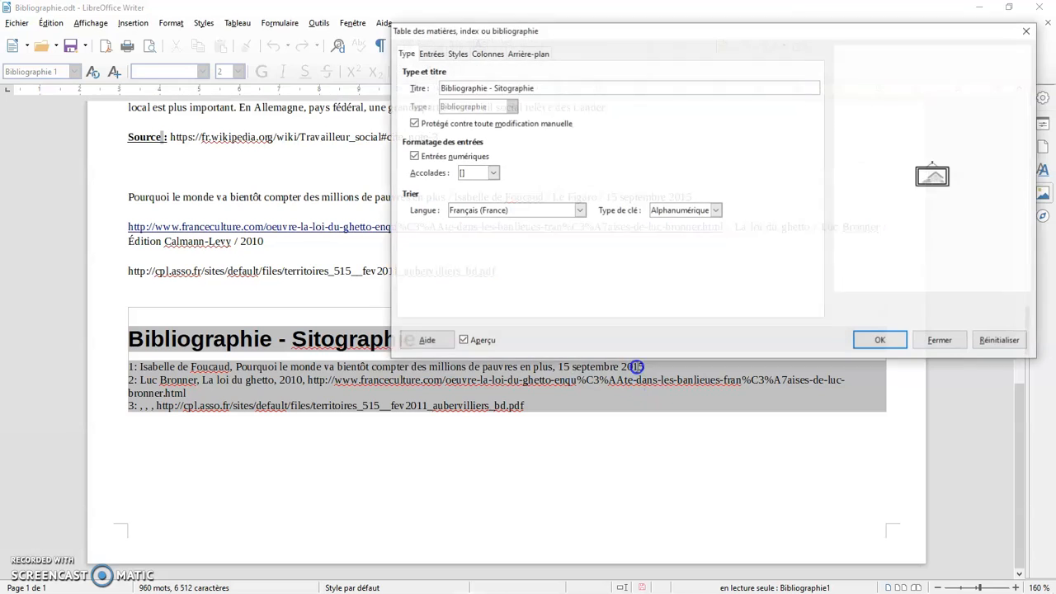
click(430, 55)
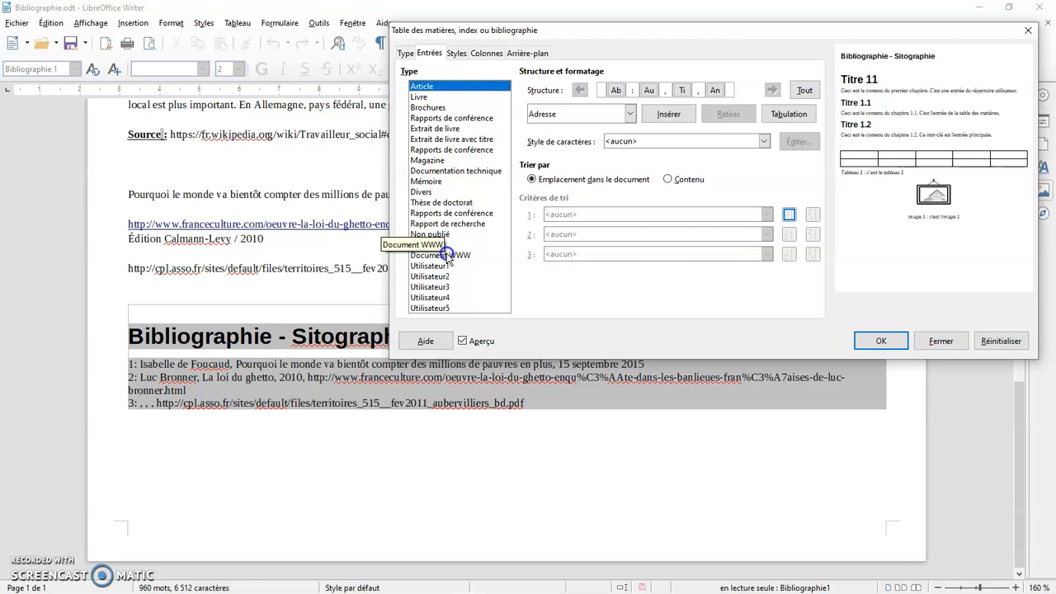
click(618, 91)
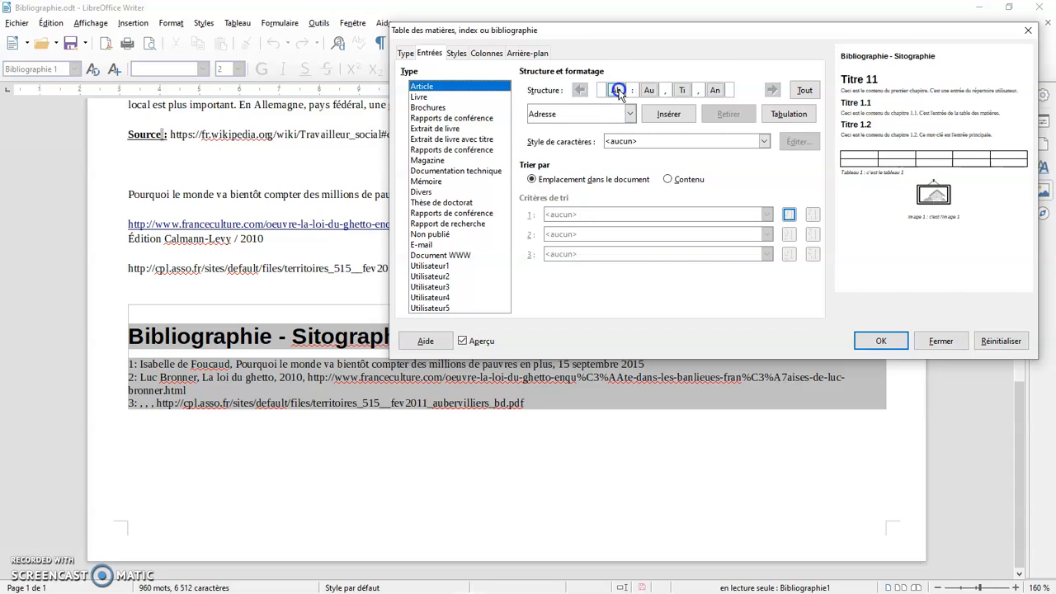
click(649, 92)
click(678, 95)
click(446, 90)
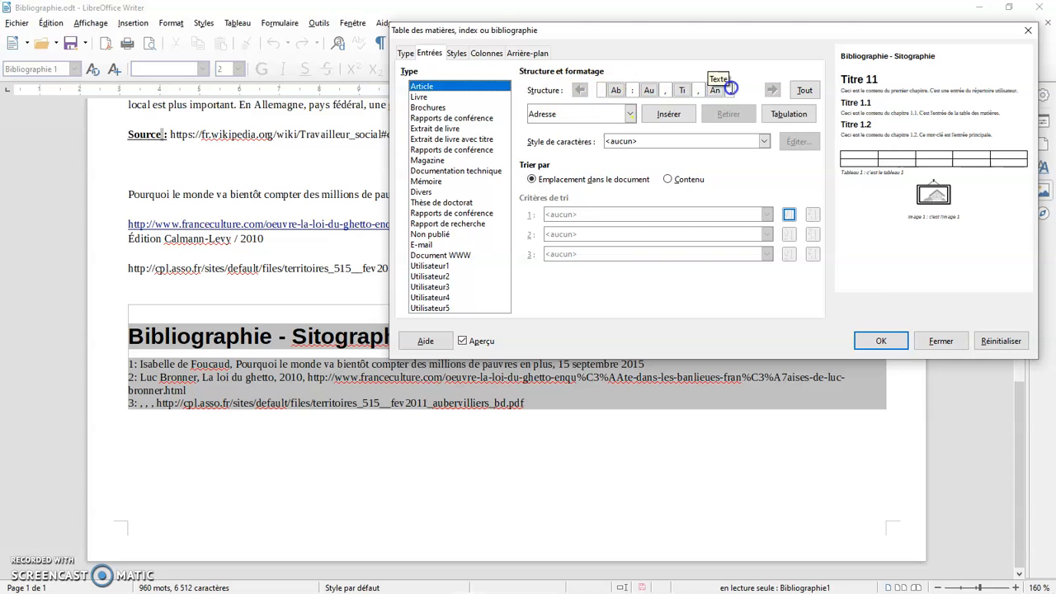
Step: Add the Éditeur field after the year in the Article entry structure, separated by a comma, and apply the change
click(630, 114)
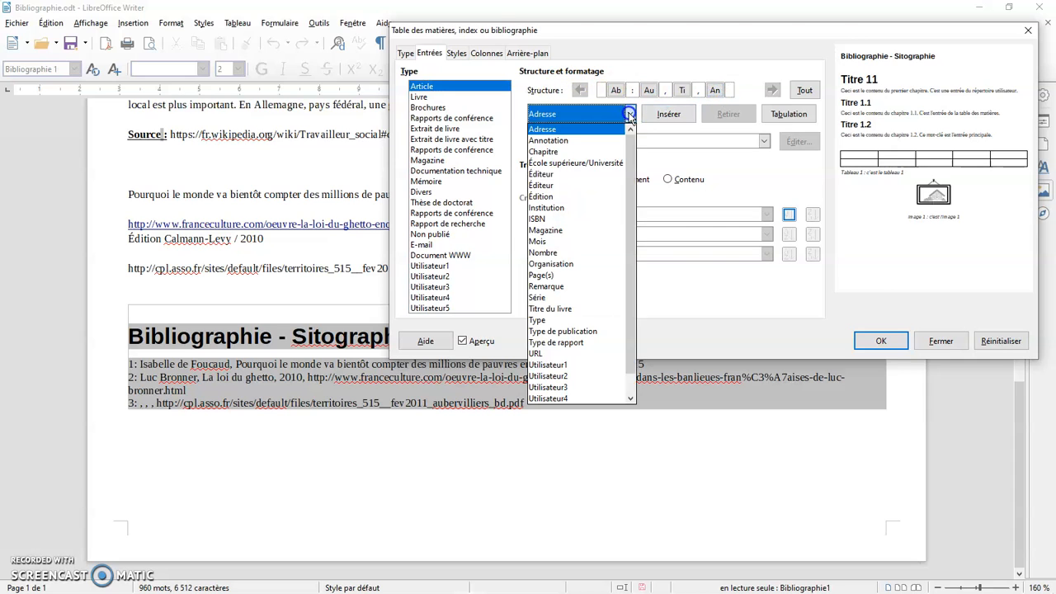
click(571, 187)
click(666, 114)
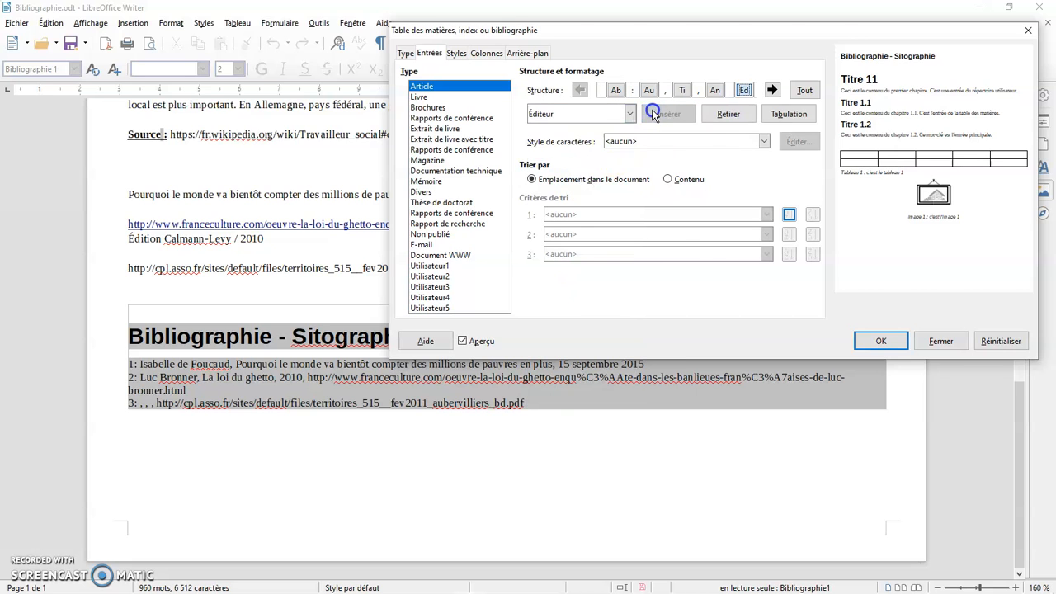
click(615, 93)
click(650, 93)
click(713, 93)
click(729, 91)
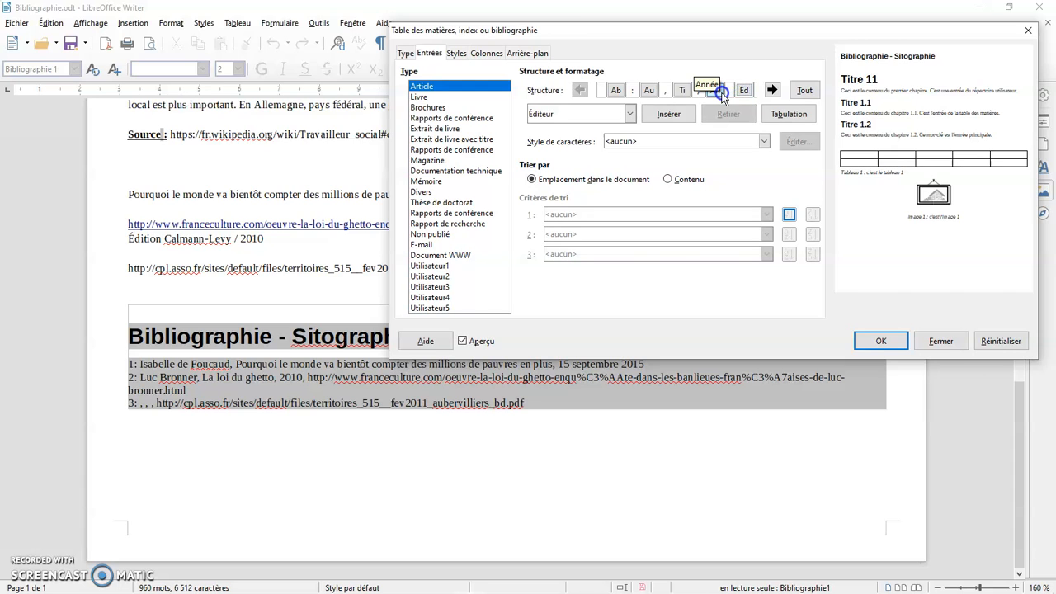
click(720, 93)
click(874, 345)
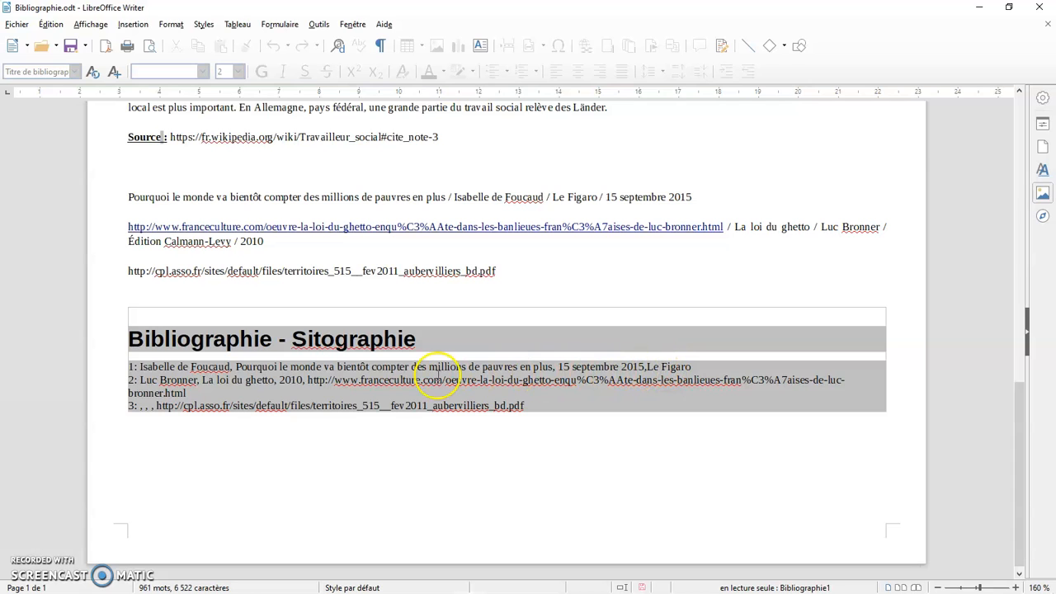
Step: Reopen the bibliography index and remove the author and title fields from the Document WWW entry structure
right_click(440, 383)
click(487, 476)
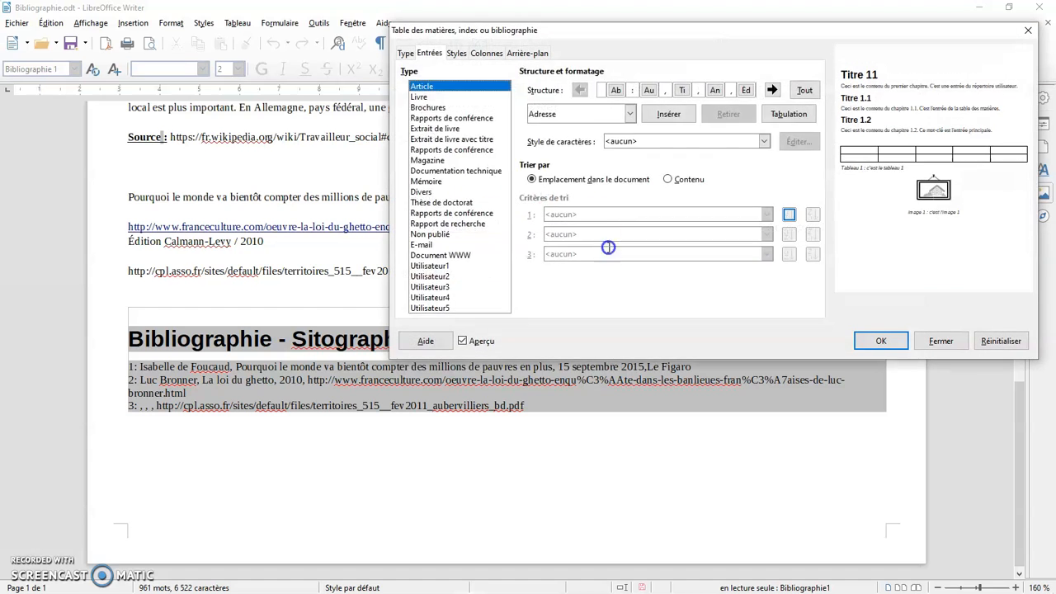
click(447, 255)
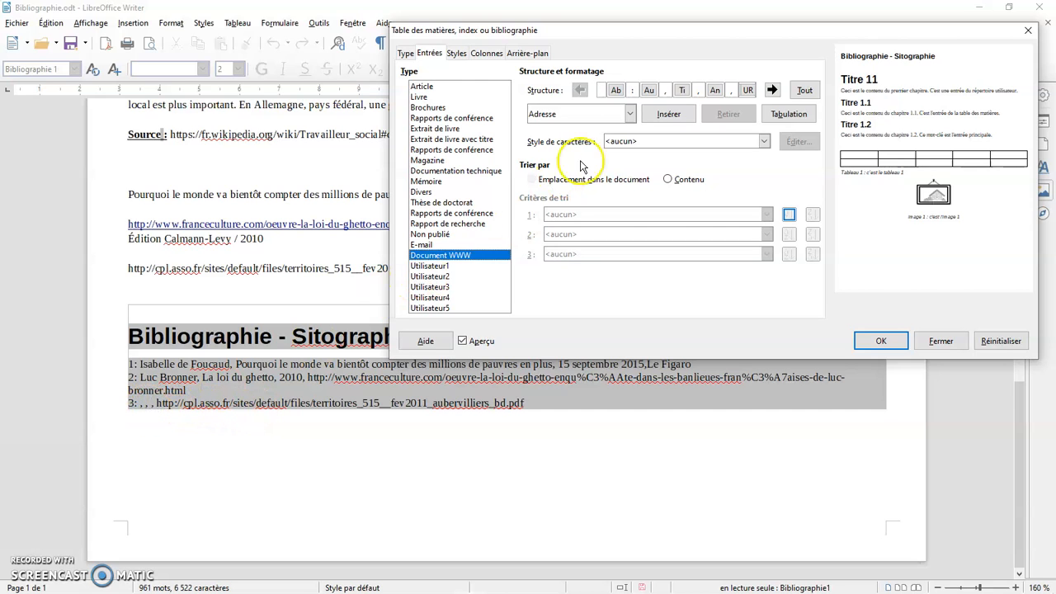
click(653, 93)
click(728, 114)
click(665, 92)
click(717, 114)
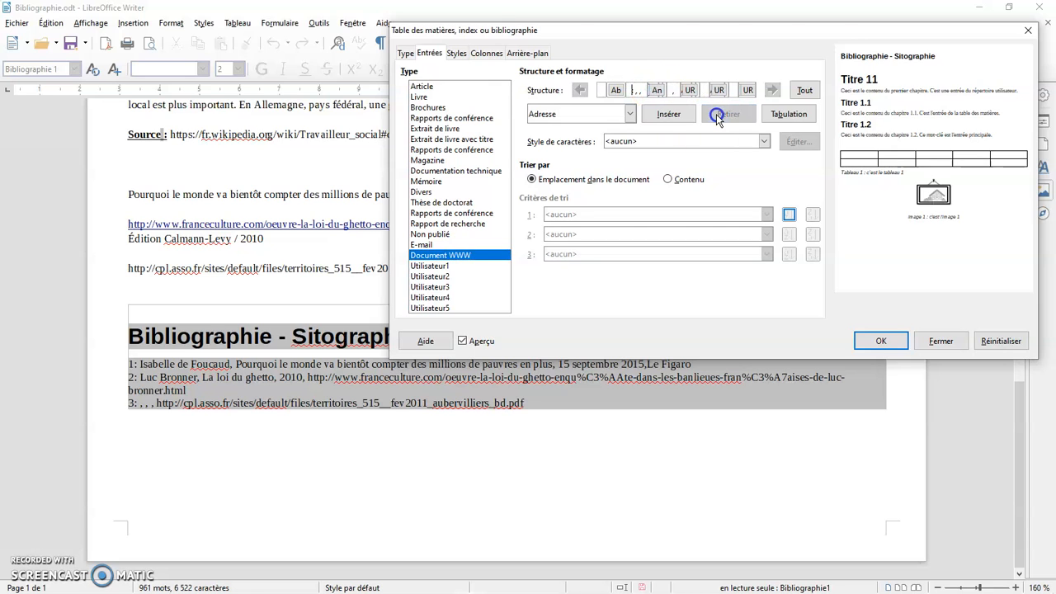
Step: Remove the year field and all separators between the short name and URL in Document WWW entries, and apply the changes
click(676, 113)
click(656, 92)
click(726, 115)
click(665, 112)
click(646, 91)
key(Delete)
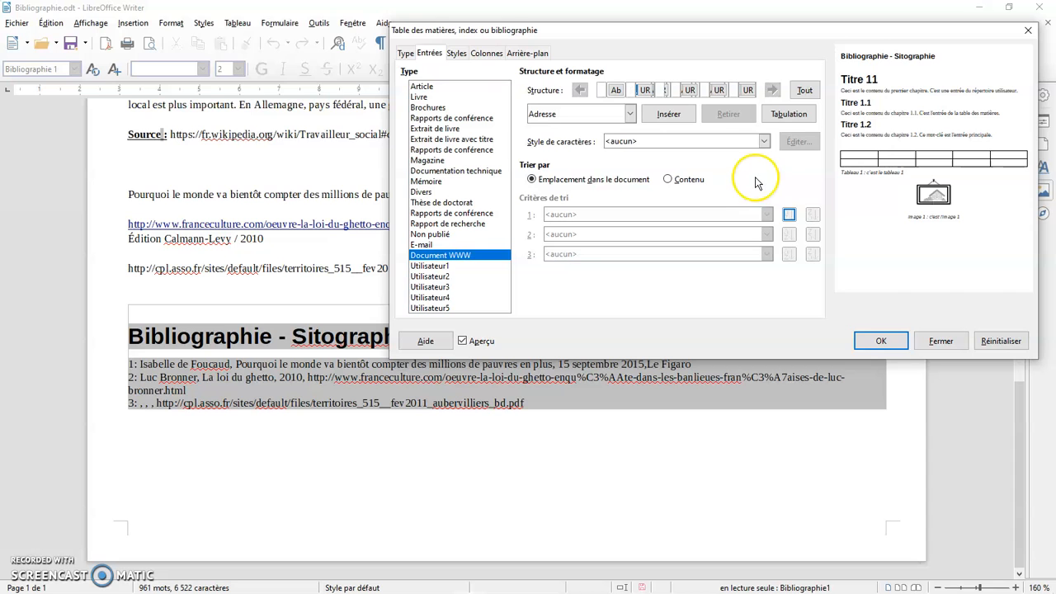
click(878, 341)
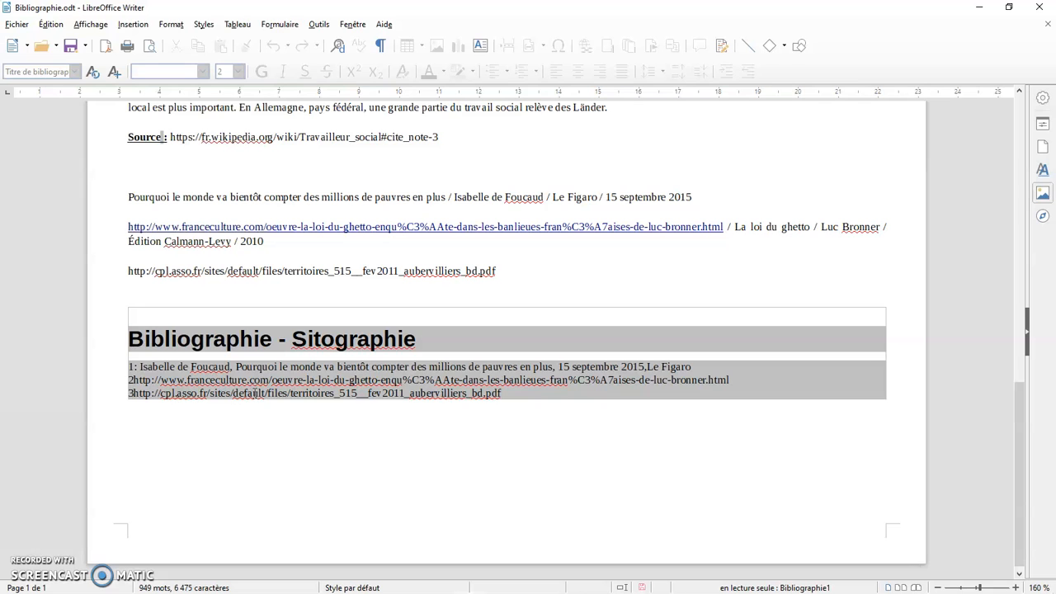
Step: Edit the index to put a colon between the short name and the URL in the Document WWW entry structure
right_click(552, 395)
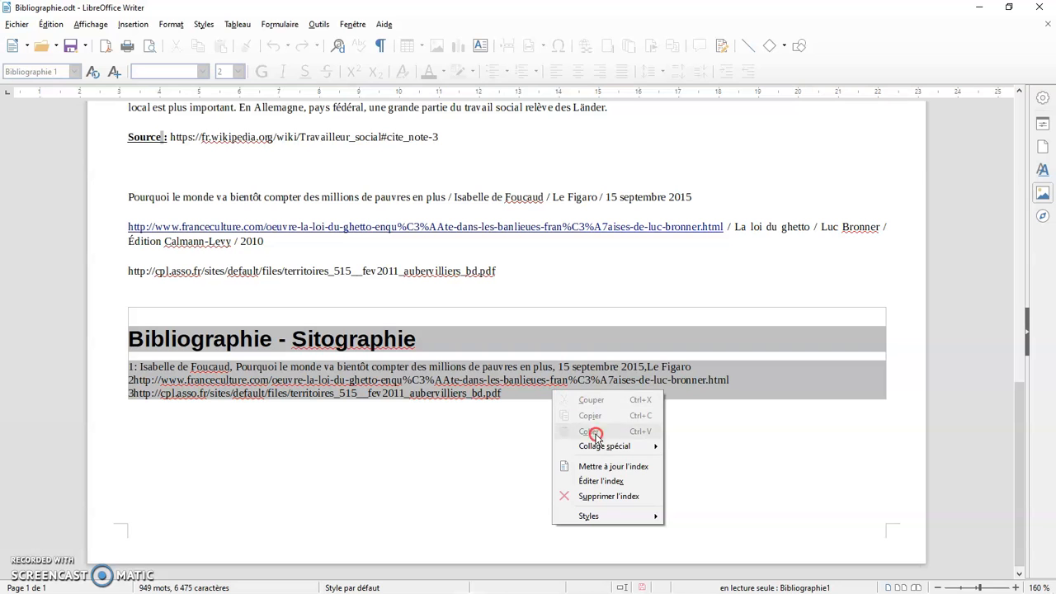
click(614, 480)
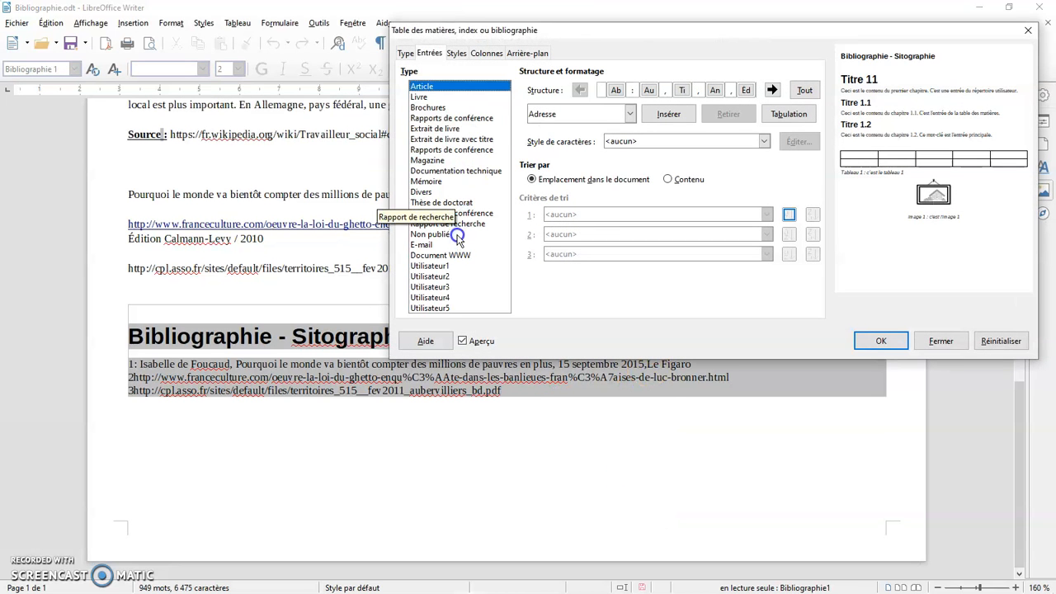
click(460, 254)
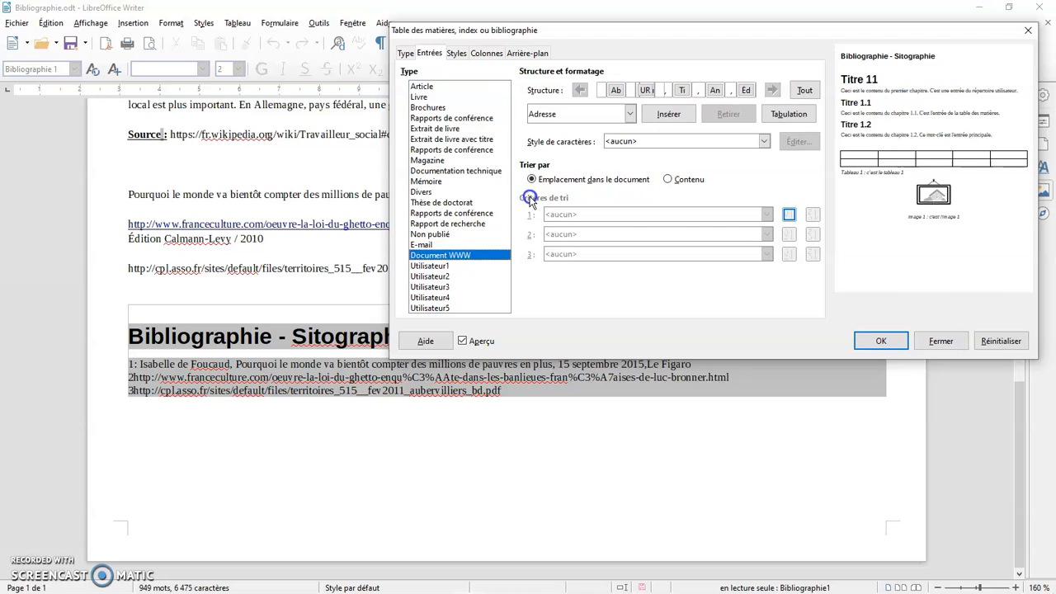
click(630, 90)
click(630, 91)
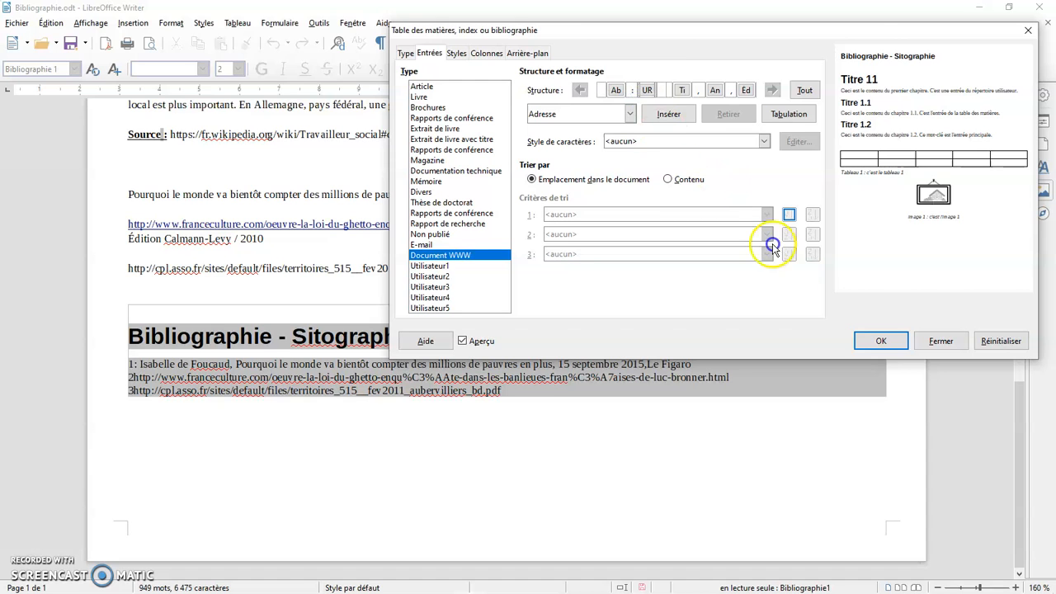
click(875, 341)
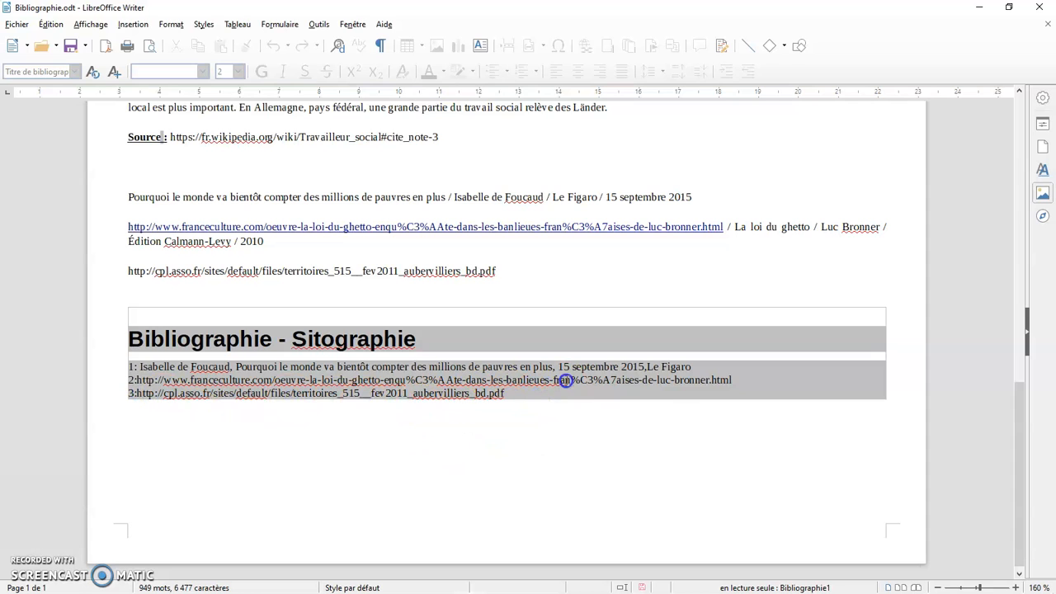
Step: Add spaces around the colon after the short name in the Article entry structure and apply the change
right_click(565, 380)
click(626, 471)
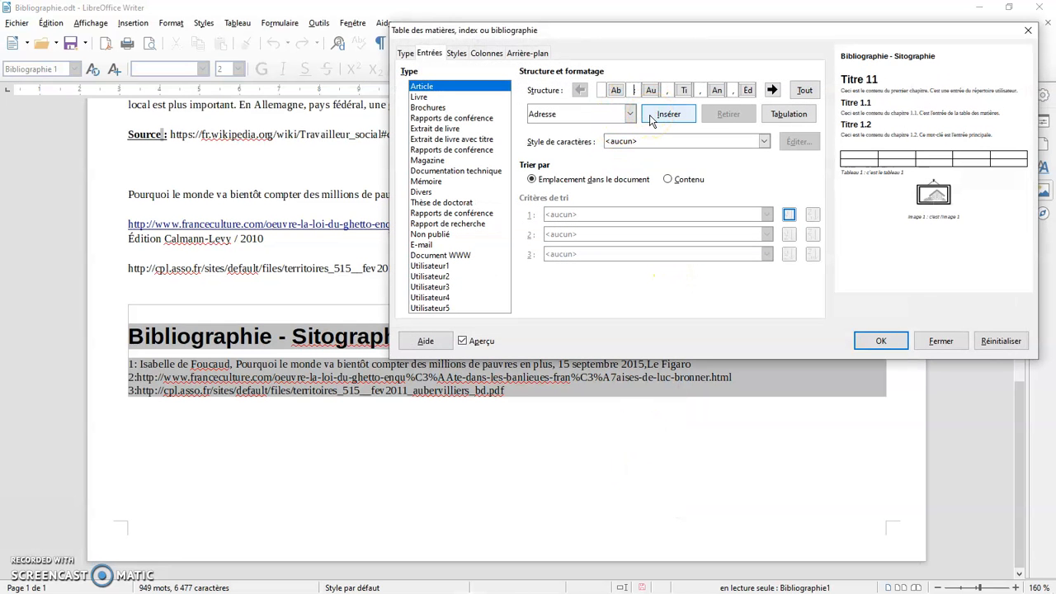
click(637, 89)
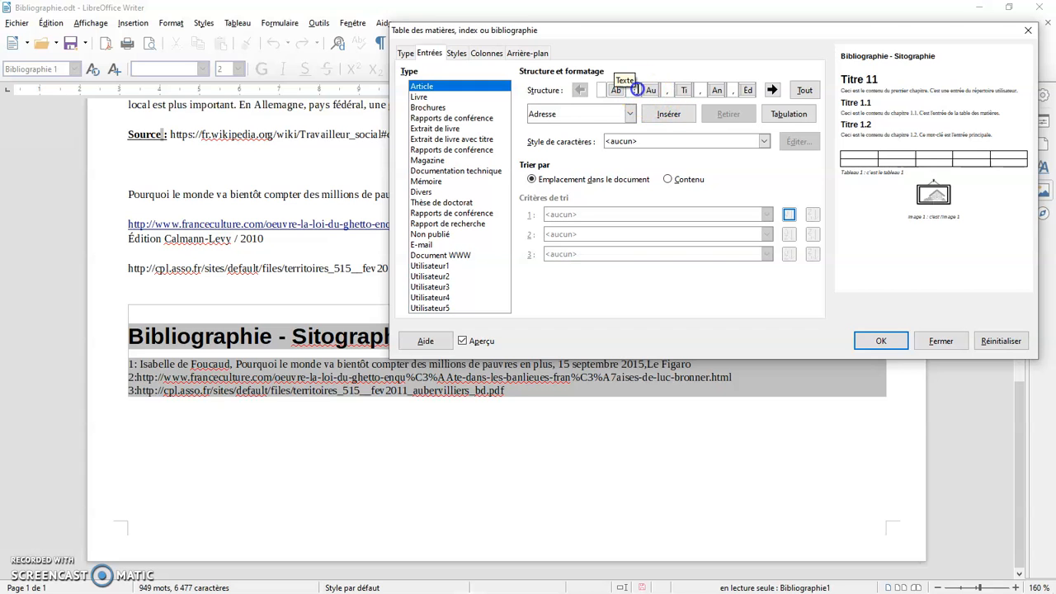
click(877, 339)
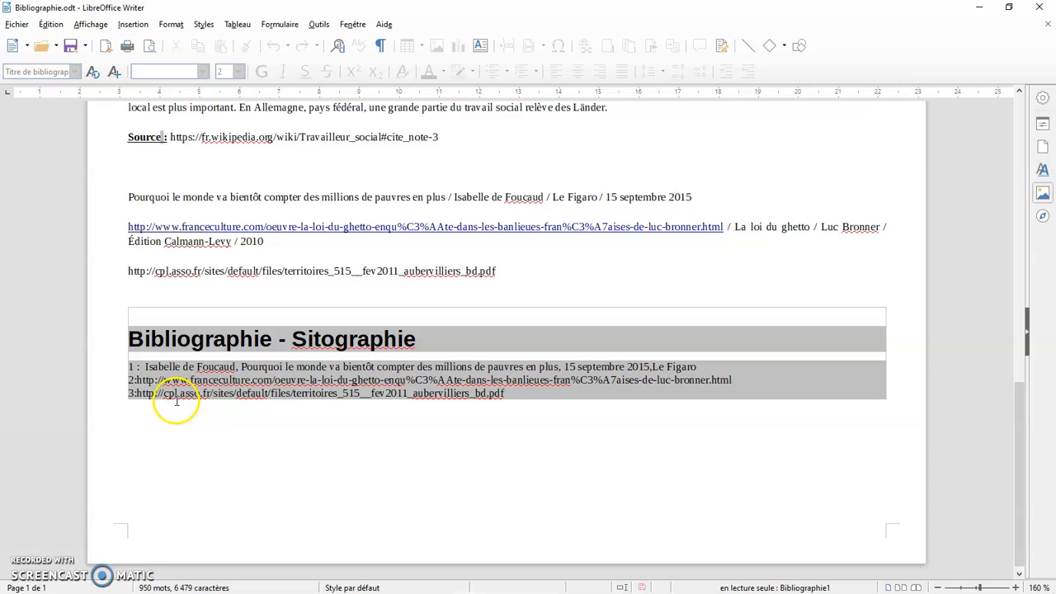
Step: Remove the extra spaces around the colon in the Article structure and add a space on each side of the Document WWW colon
right_click(180, 388)
click(232, 480)
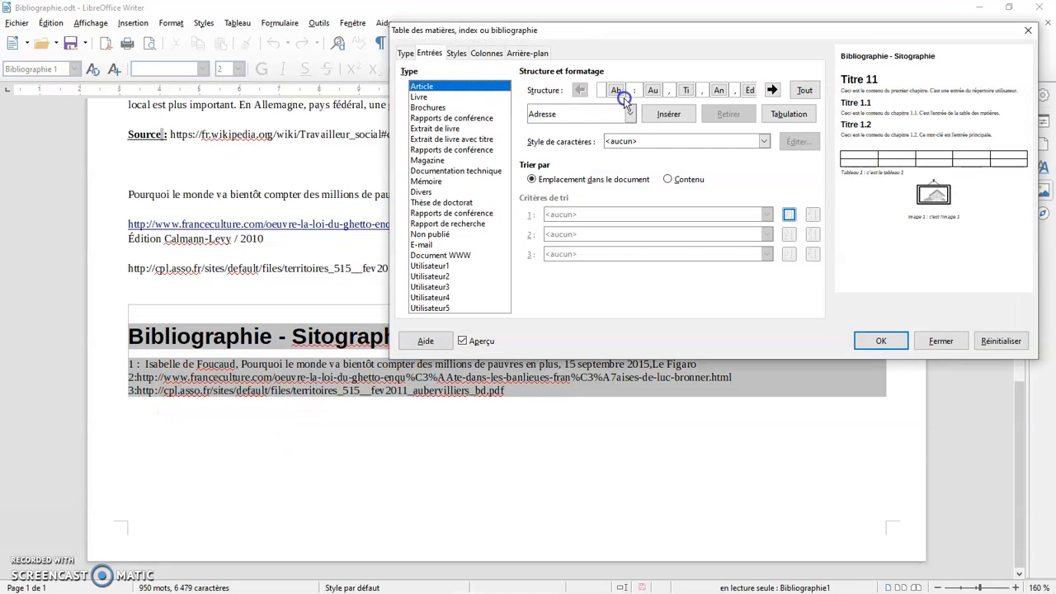
click(635, 90)
click(635, 91)
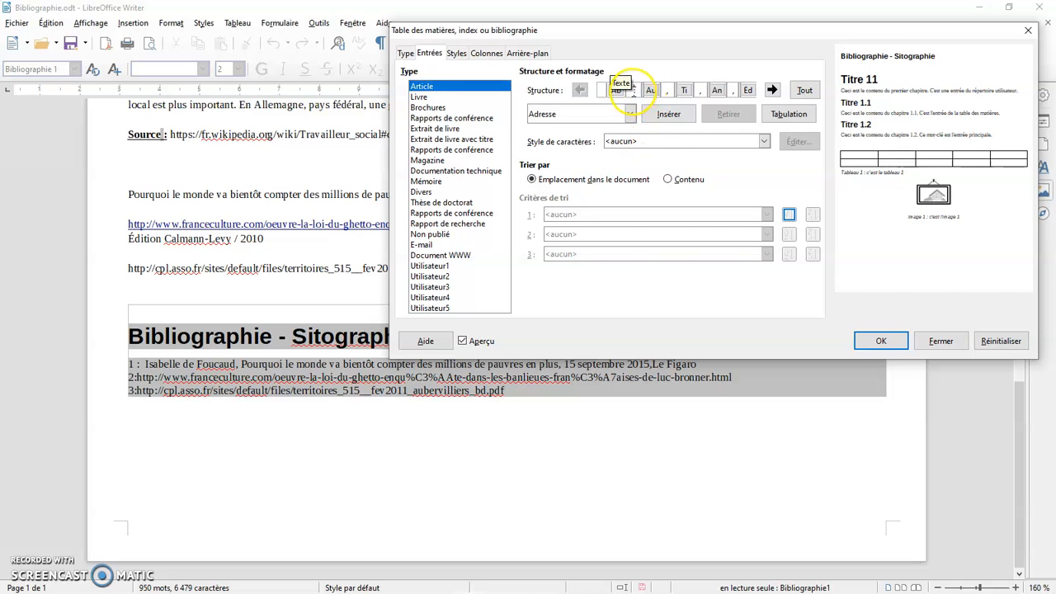
key(BackSpace)
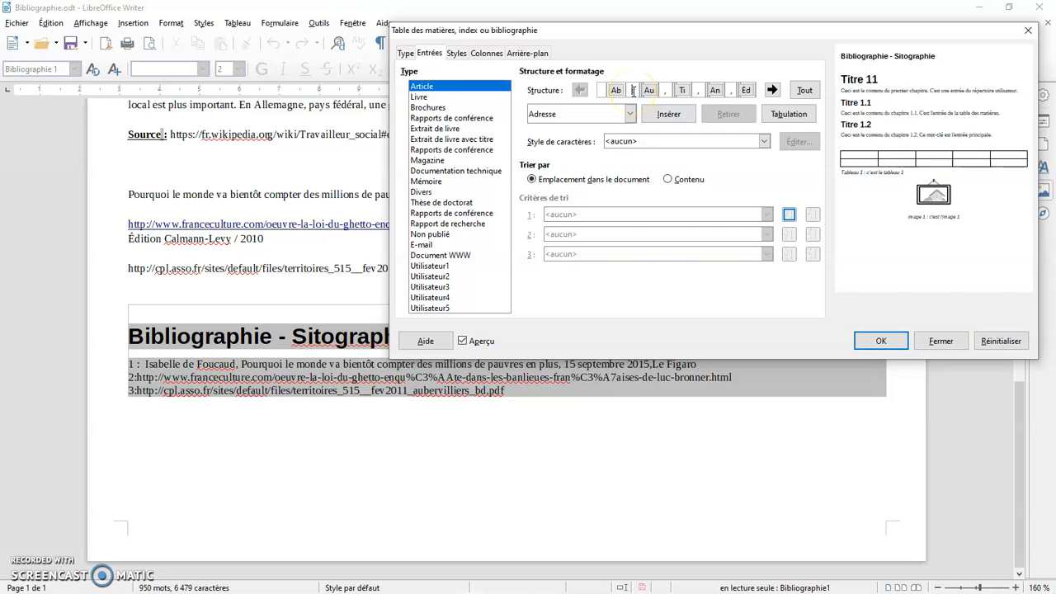
click(462, 256)
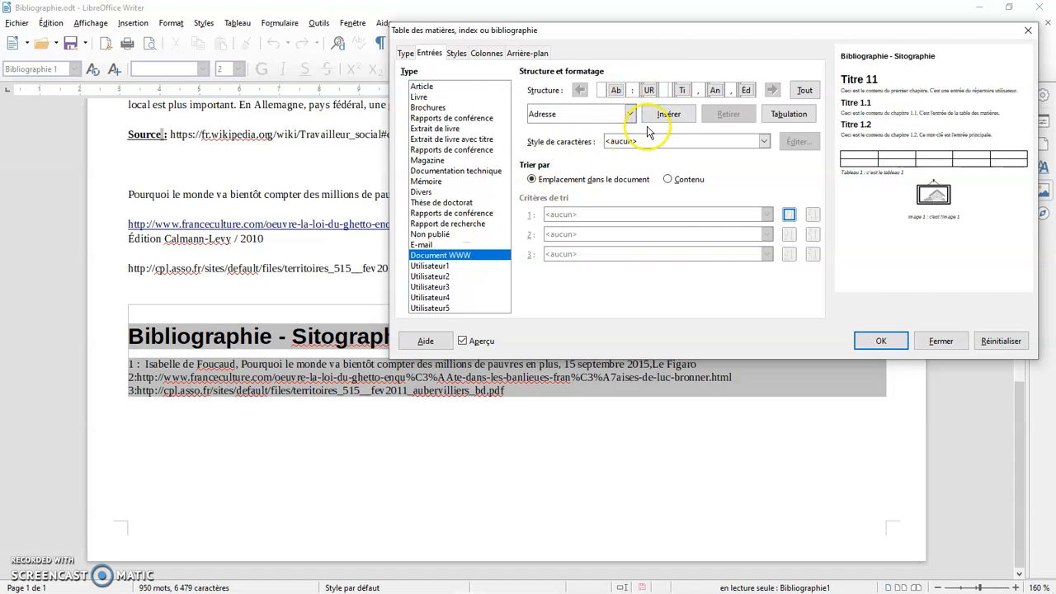
click(626, 89)
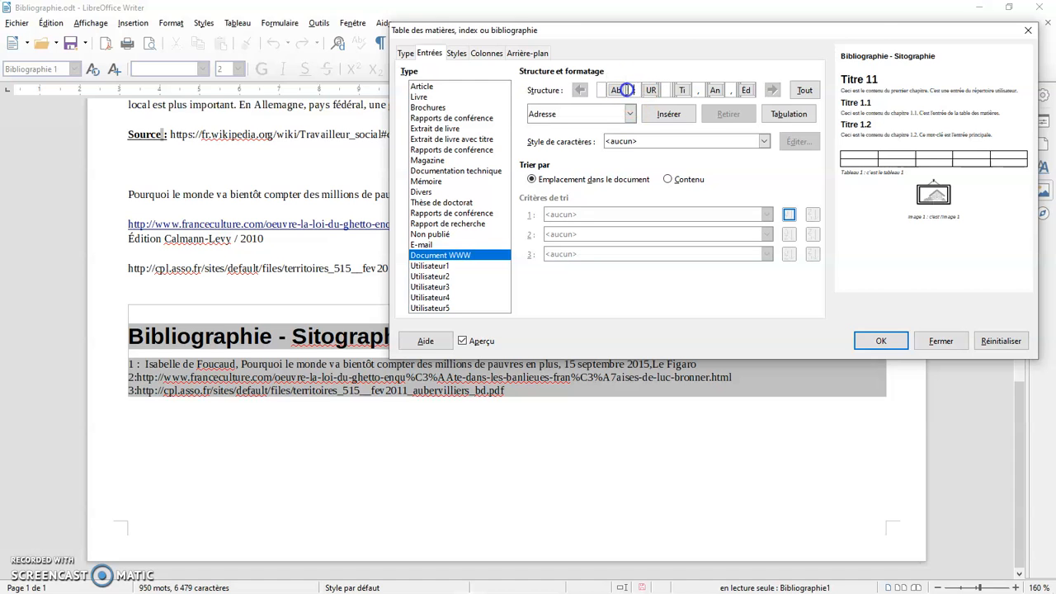
click(868, 345)
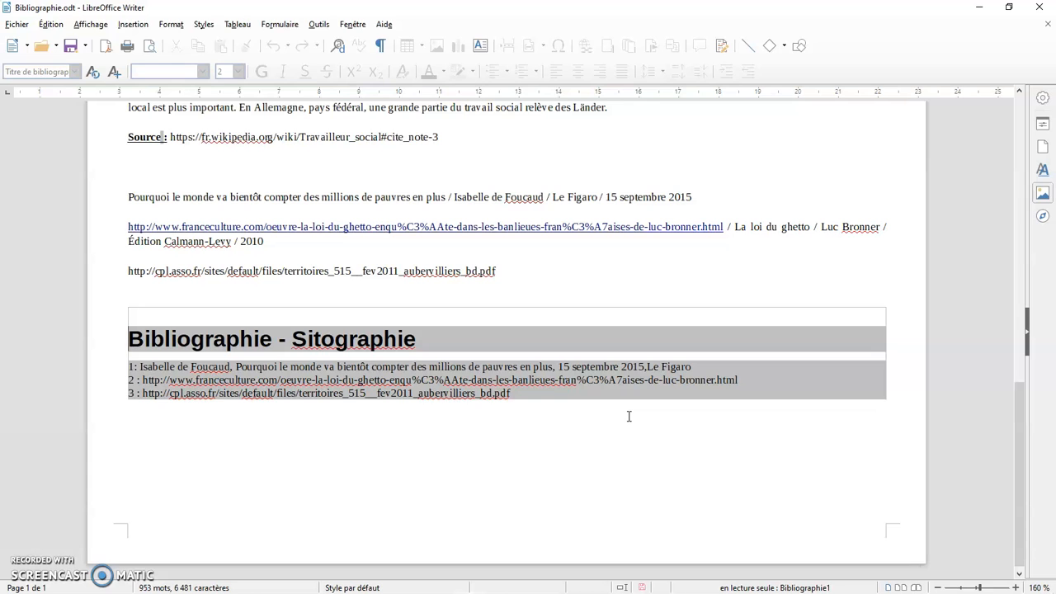
Step: Review the structure fields of the Article and Document WWW entry types in the bibliography index, and close the dialog
right_click(782, 386)
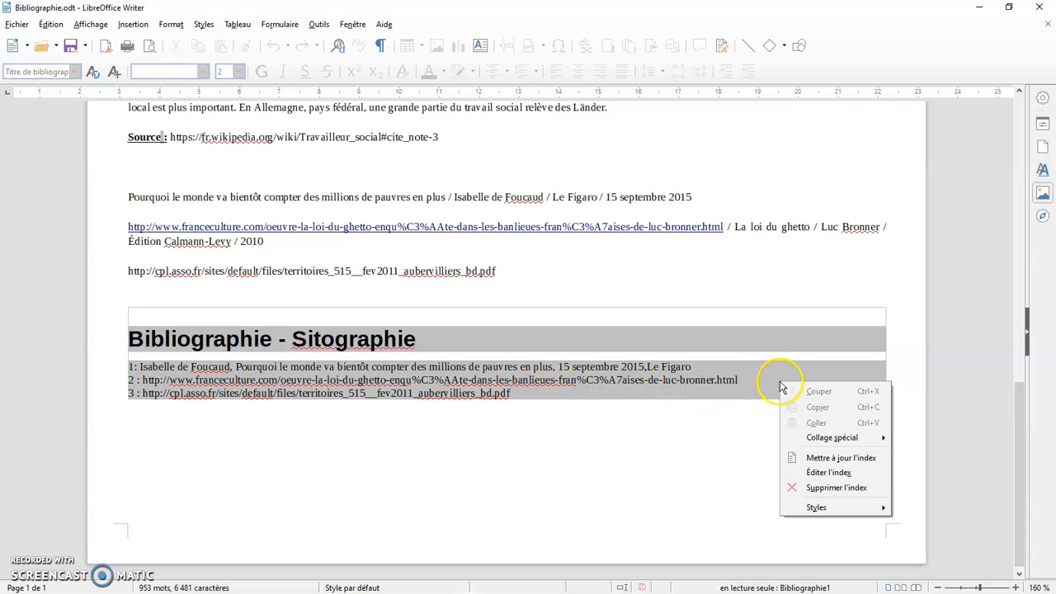
click(794, 473)
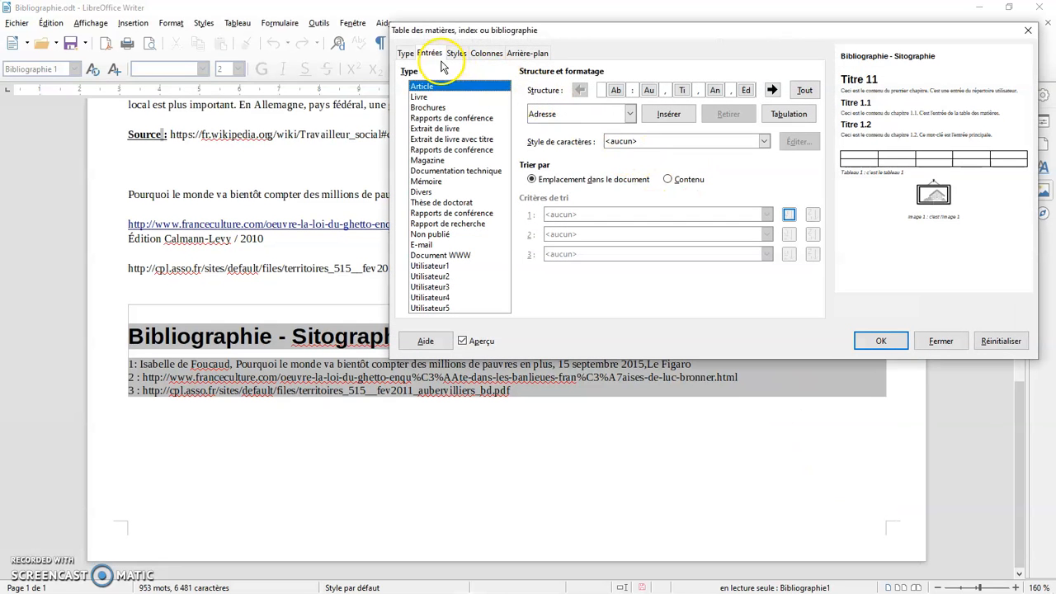
click(682, 90)
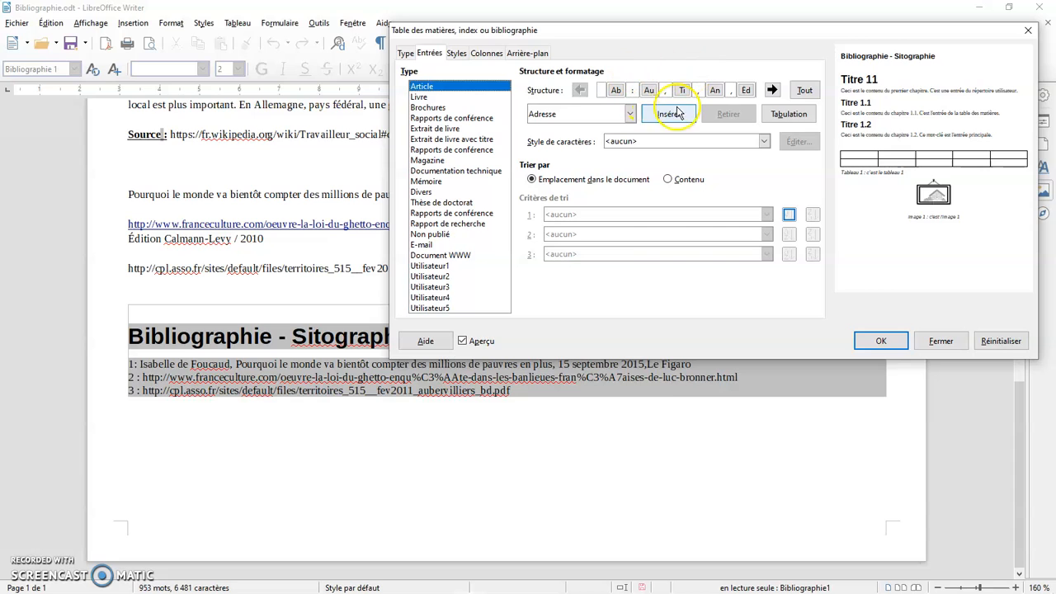
click(458, 255)
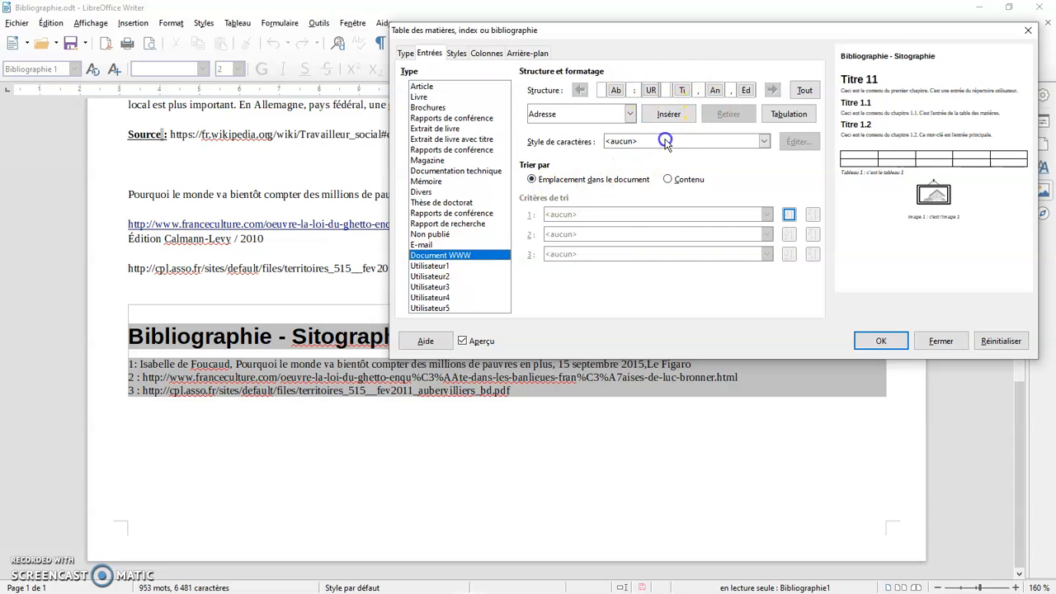
click(675, 92)
click(647, 89)
click(683, 89)
click(715, 89)
click(746, 90)
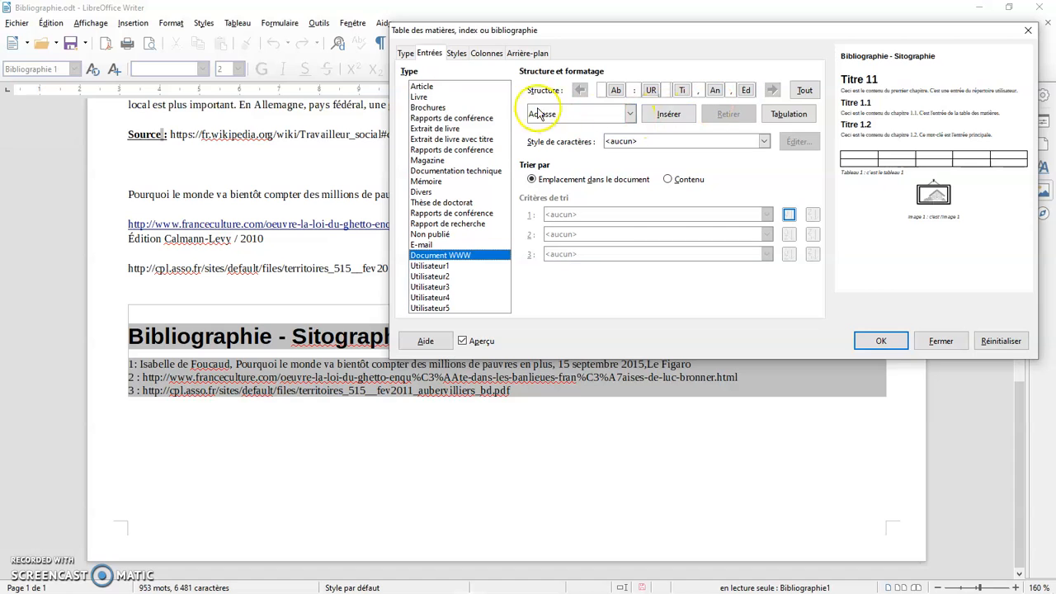
click(439, 88)
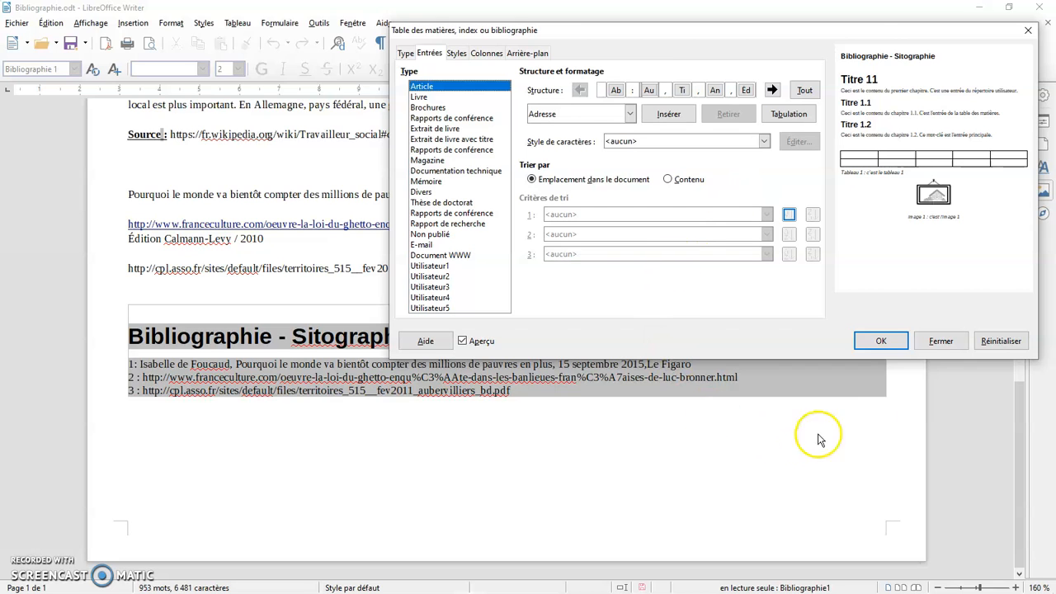
click(882, 342)
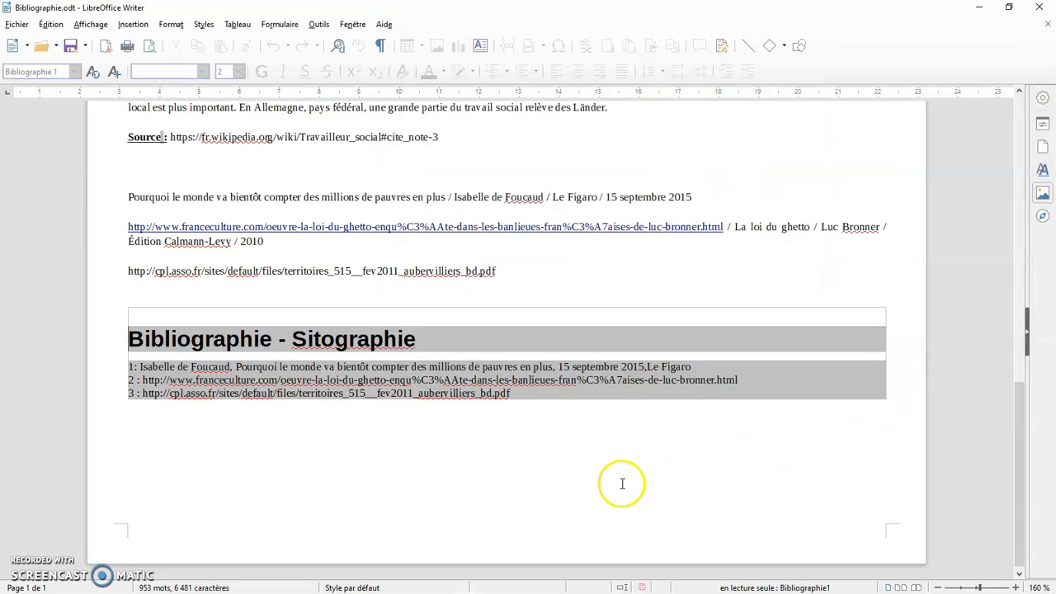